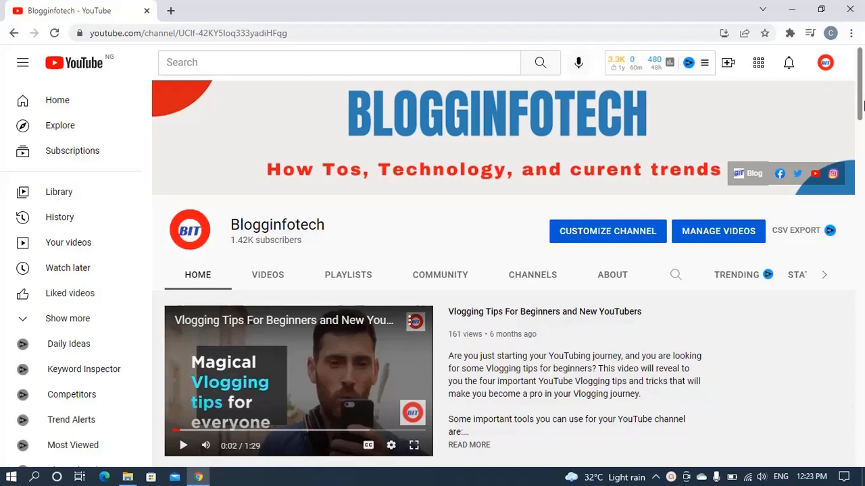
pyautogui.moveTo(862, 104); pyautogui.dragTo(862, 150)
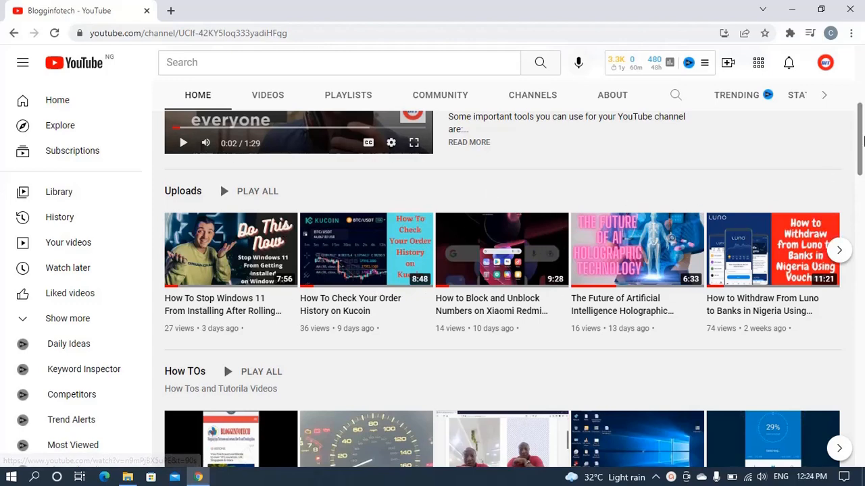
pyautogui.scroll(-2, 385, 247)
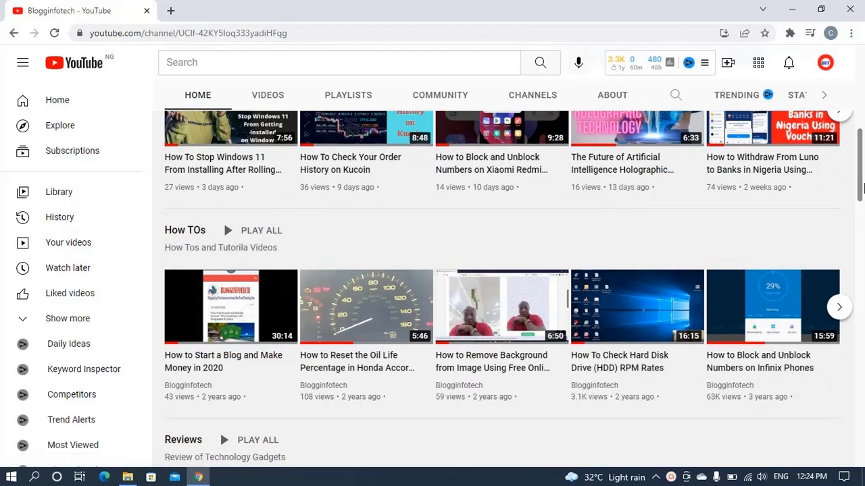
pyautogui.scroll(-1, 862, 216)
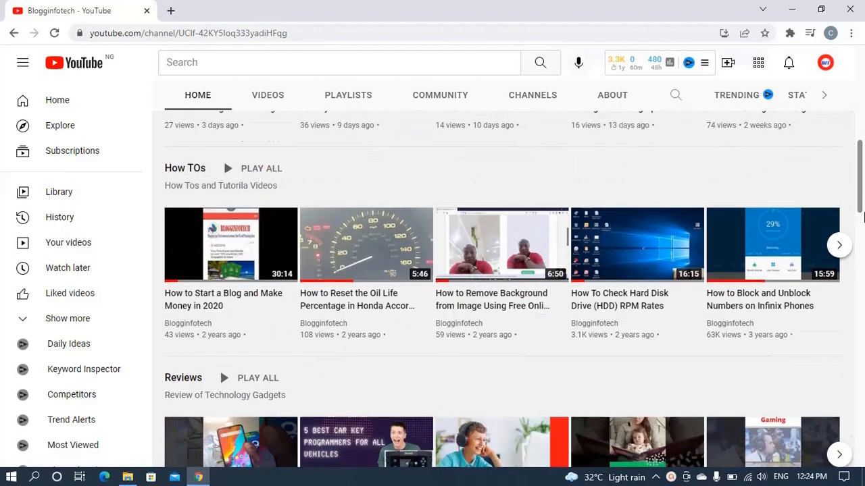
pyautogui.scroll(1, 862, 216)
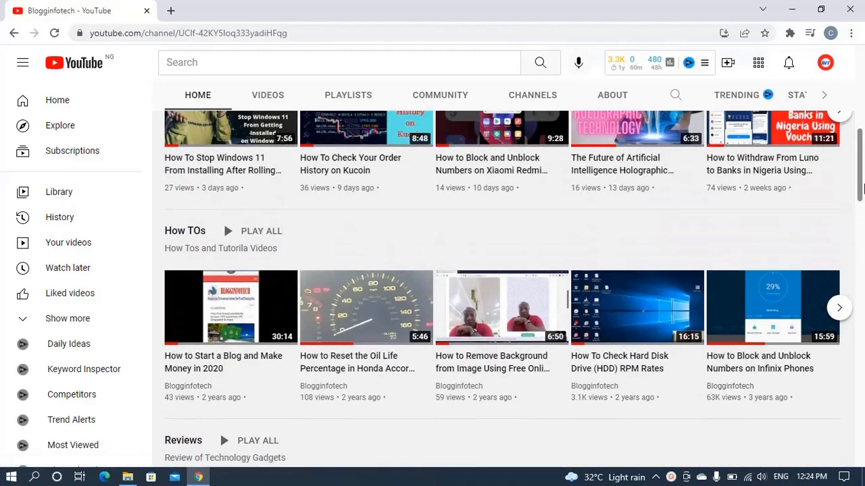
pyautogui.moveTo(861, 191); pyautogui.dragTo(863, 81)
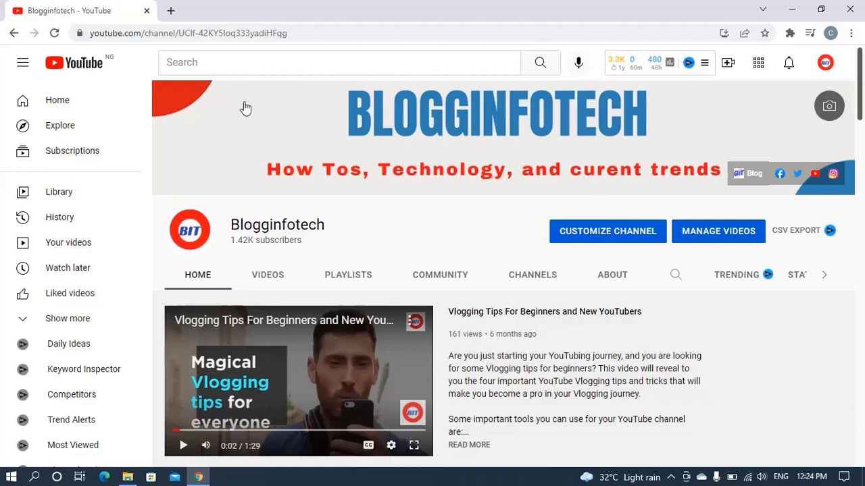
# Search the web for "google forms" in a new browser tab and open the Free Online Form Creator result.
pyautogui.click(170, 9)
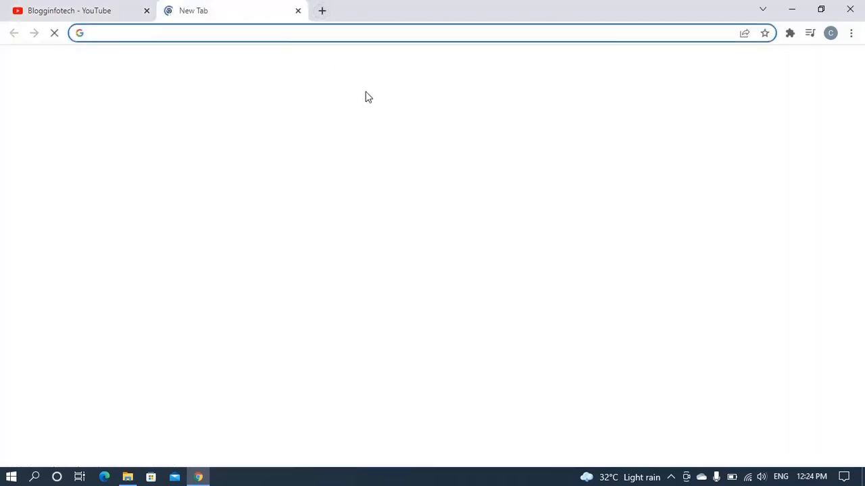
pyautogui.click(333, 32)
pyautogui.write('googl')
pyautogui.press('BackSpace')
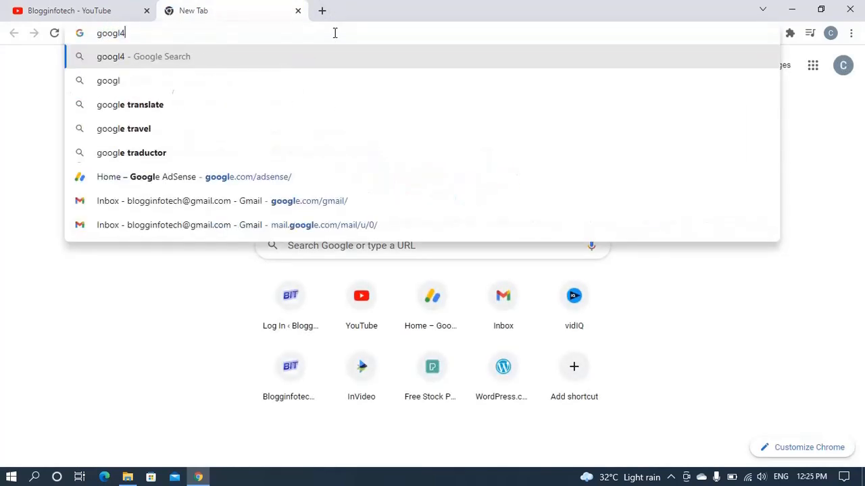
pyautogui.write('e')
pyautogui.press('Return')
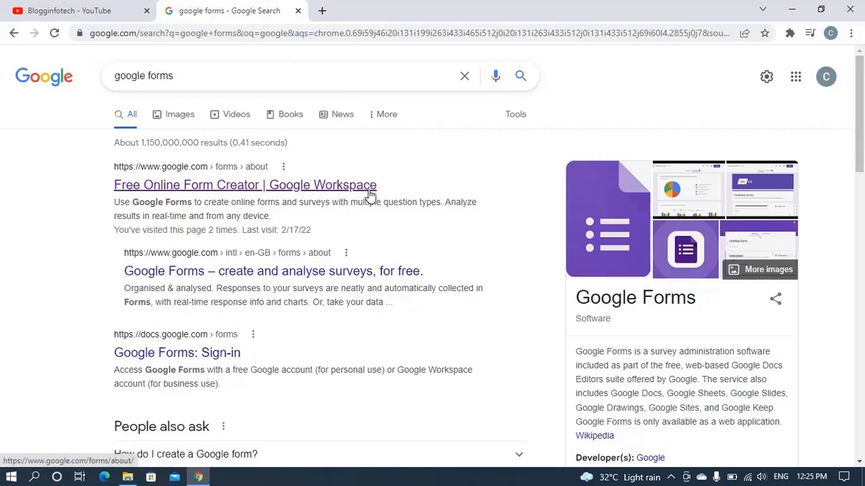
pyautogui.click(302, 193)
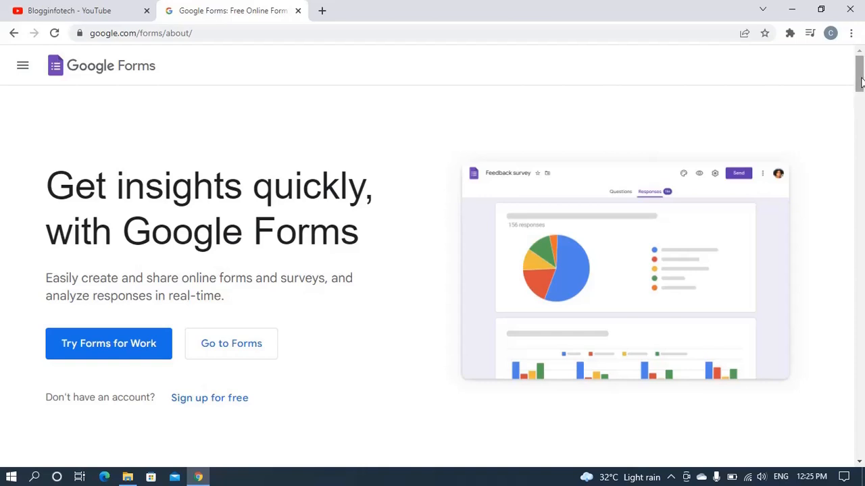
# Go to Google Forms from its introduction page and create a blank form.
pyautogui.moveTo(862, 79); pyautogui.dragTo(862, 93)
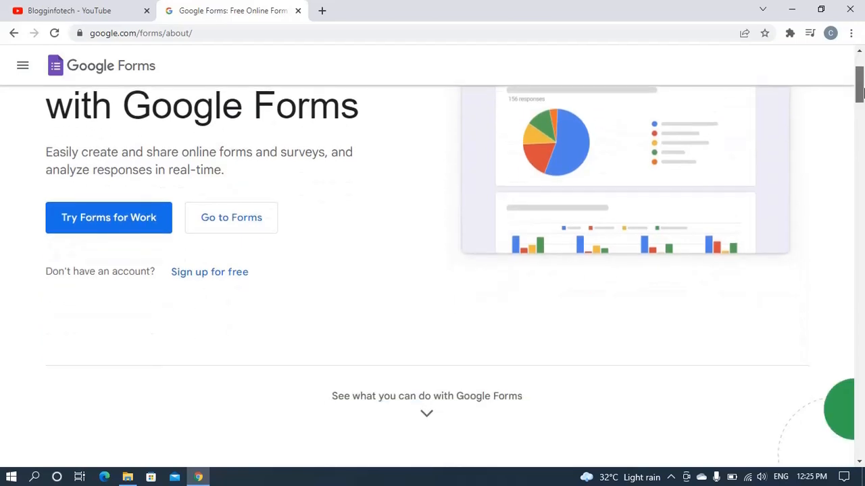
pyautogui.click(234, 227)
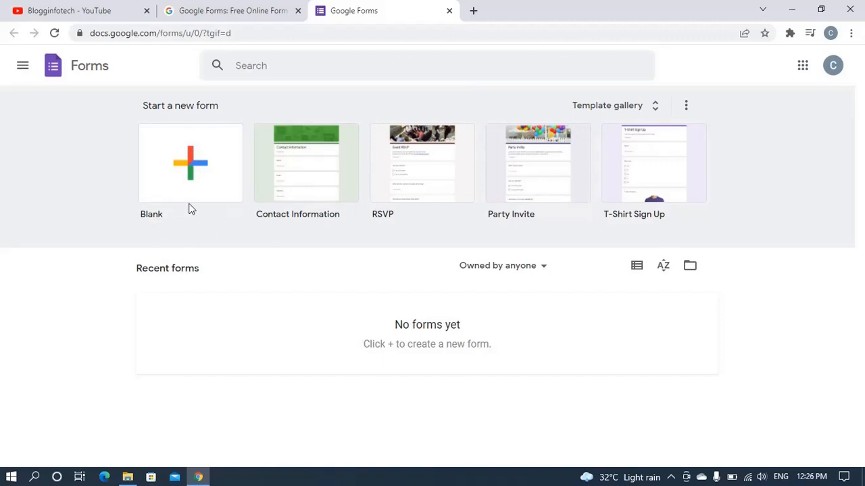
pyautogui.click(191, 183)
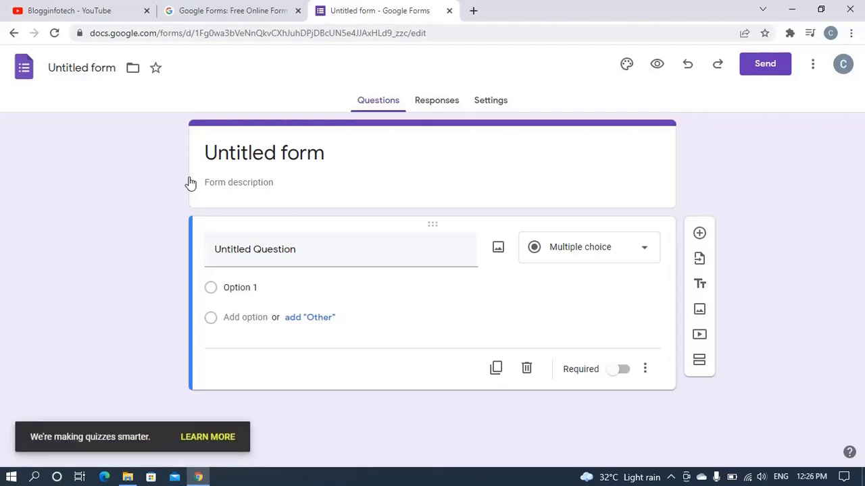
# Replace the form's title with the host's first name in the possessive followed by "Birthday Invite".
pyautogui.click(297, 152)
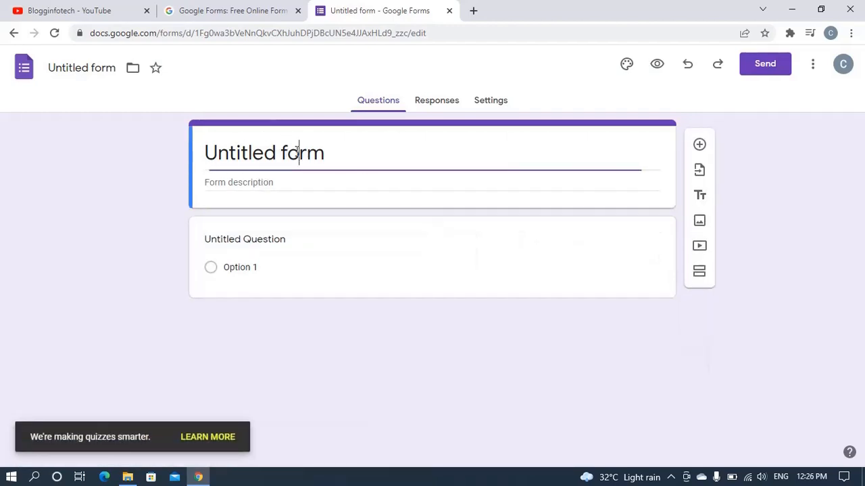
pyautogui.tripleClick(338, 158)
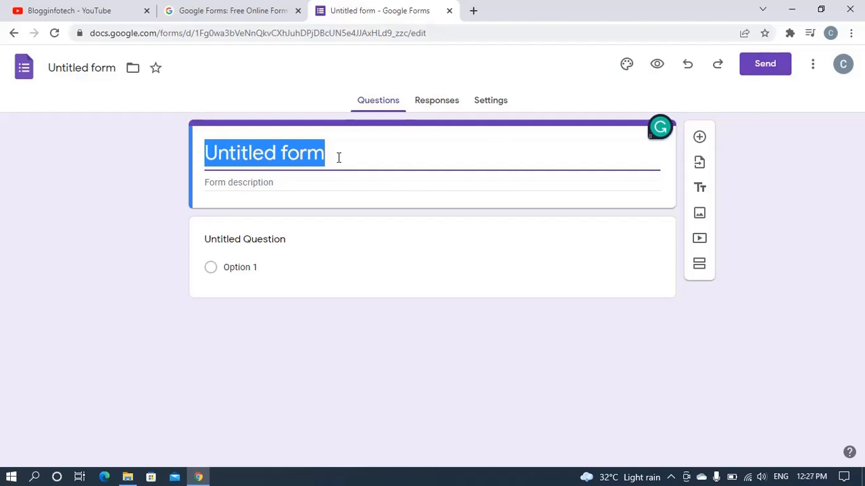
pyautogui.write('Chib')
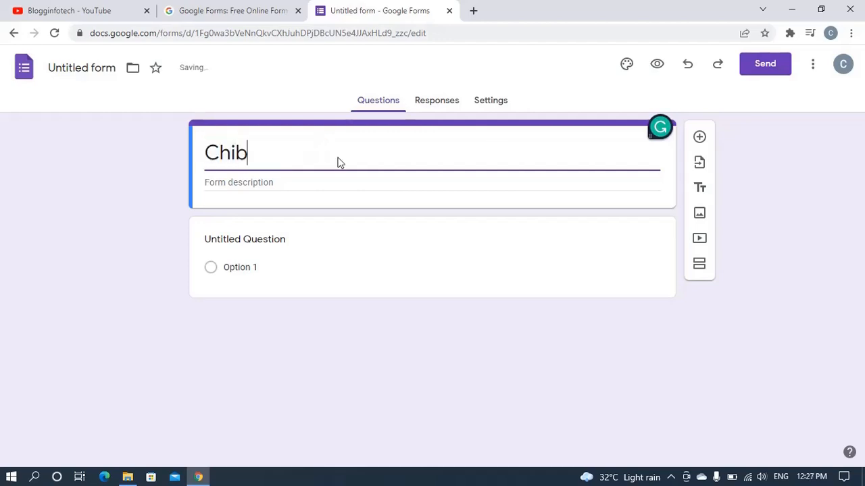
pyautogui.write("uzor's ")
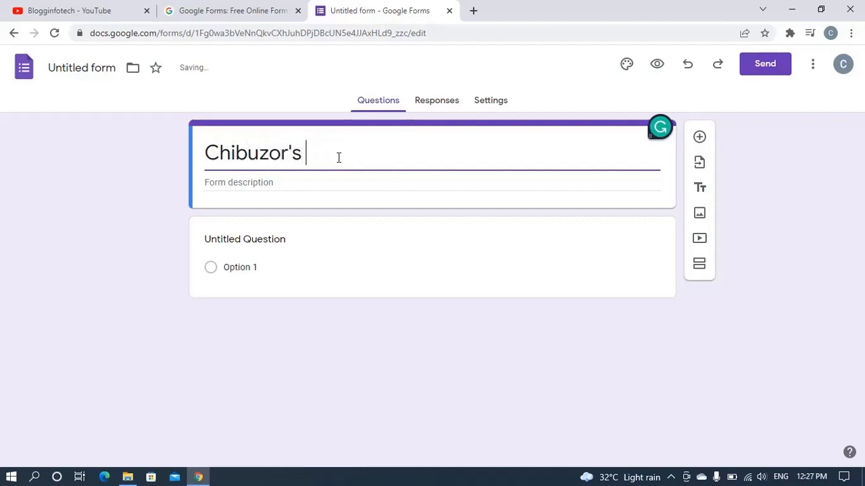
pyautogui.write('Birthday Invo')
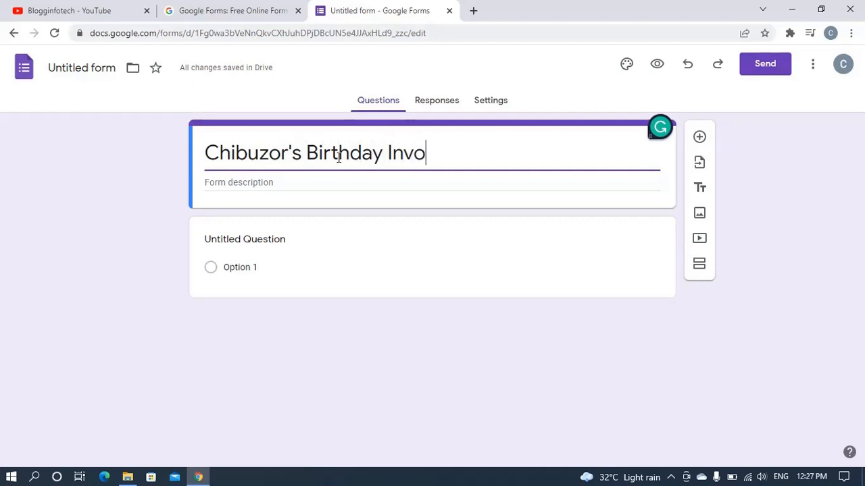
pyautogui.press('BackSpace')
pyautogui.write('ite')
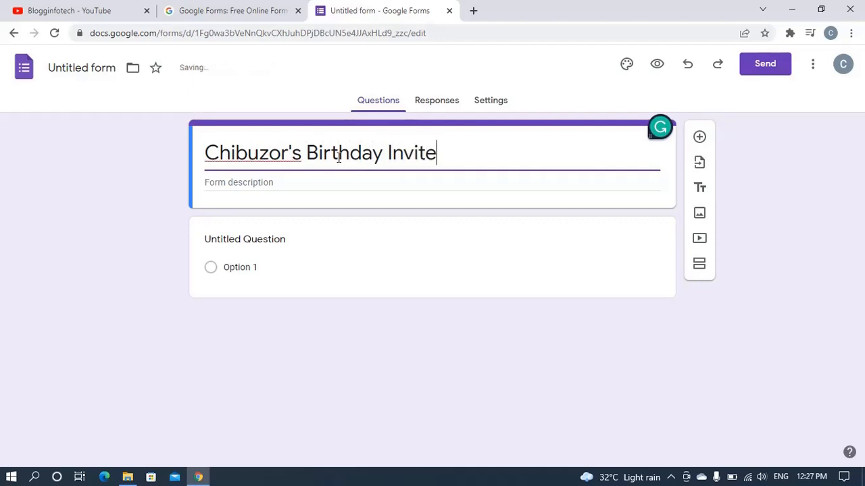
pyautogui.click(276, 184)
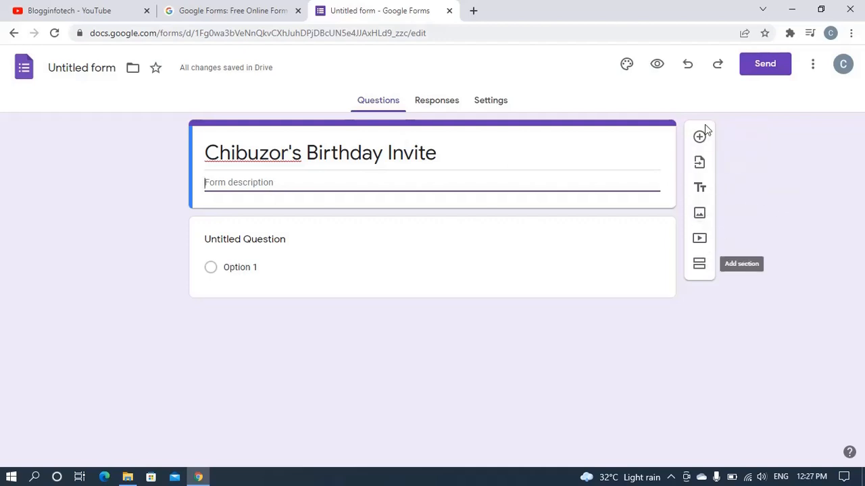
pyautogui.click(700, 217)
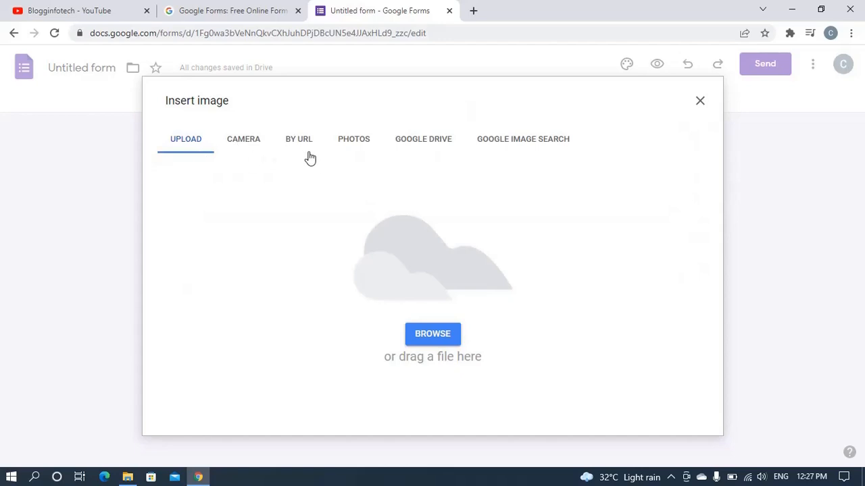
pyautogui.click(353, 142)
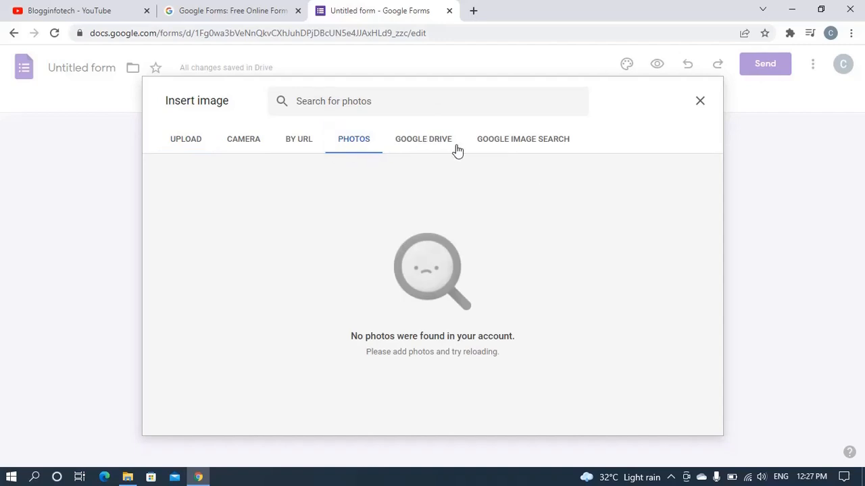
pyautogui.click(524, 148)
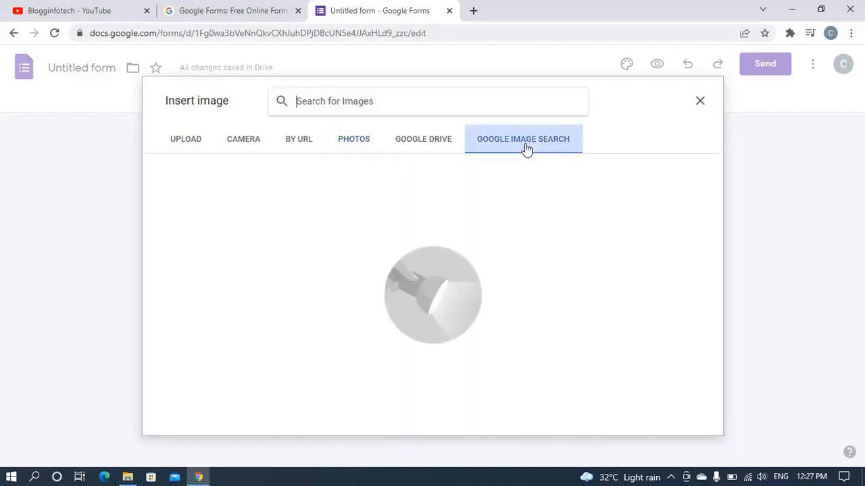
pyautogui.click(700, 102)
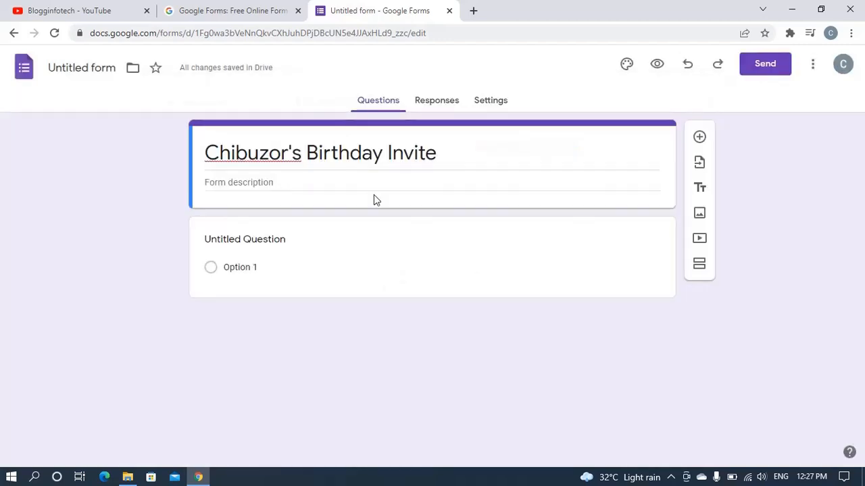
# Enter the form description "This is an invitation form for my upcoming birthday party", followed by a line break.
pyautogui.click(303, 182)
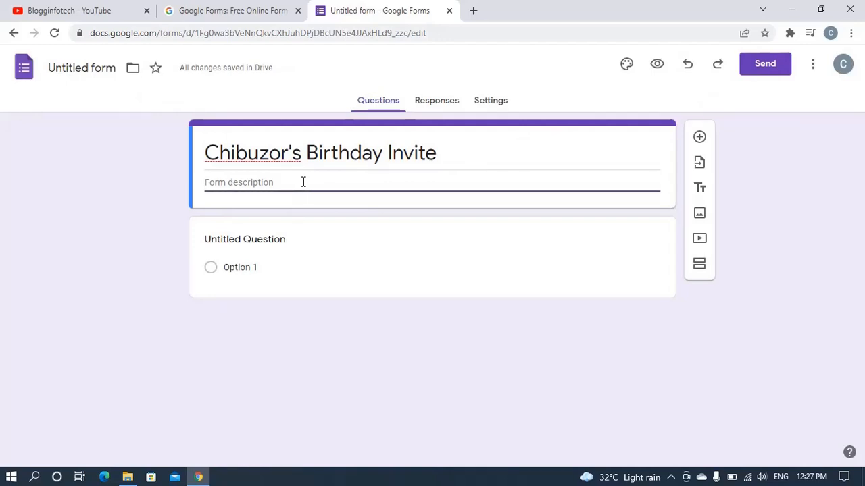
pyautogui.write('This ')
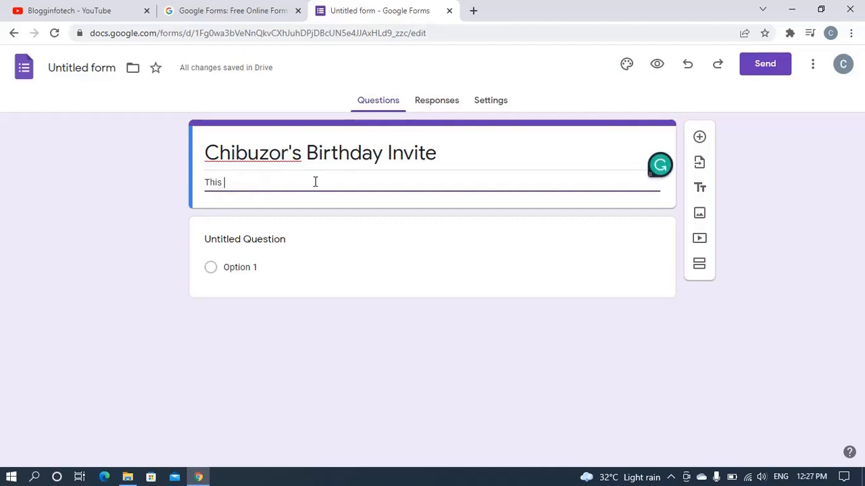
pyautogui.write('is an invitatiobn for')
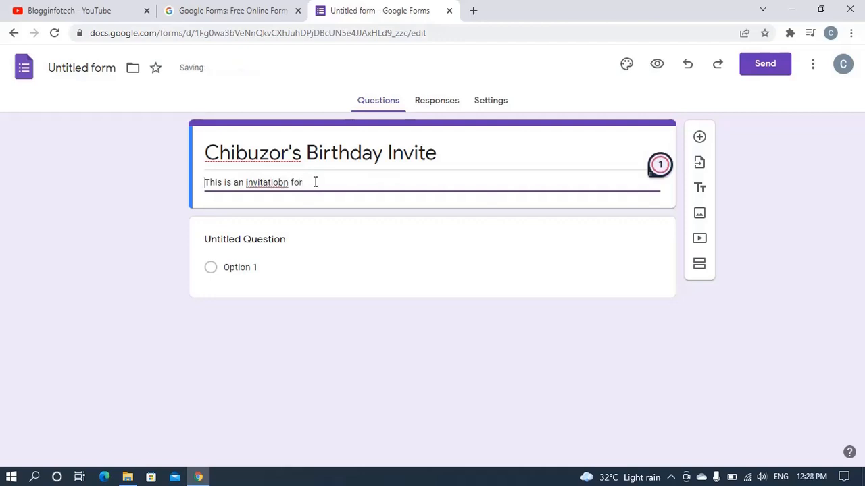
pyautogui.press('BackSpace')
pyautogui.press('BackSpace')
pyautogui.press('BackSpace')
pyautogui.press('BackSpace')
pyautogui.press('BackSpace')
pyautogui.press('BackSpace')
pyautogui.press('BackSpace')
pyautogui.write('n form for my')
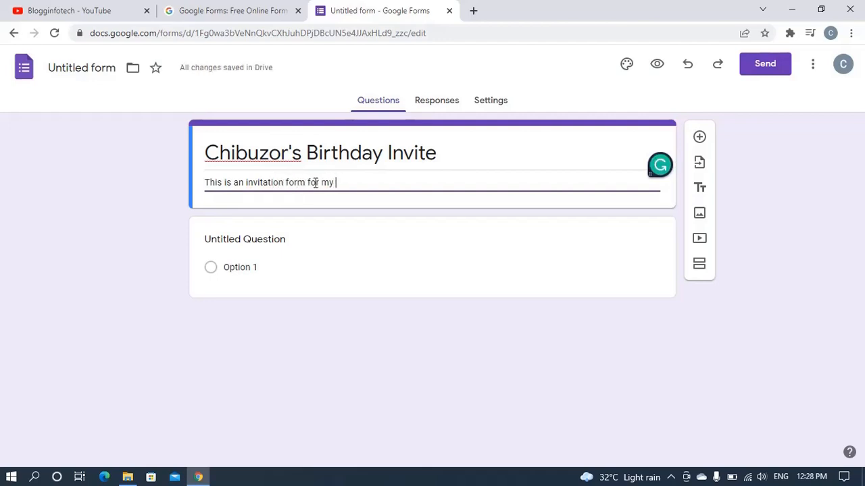
pyautogui.write(' upcoming birthday p')
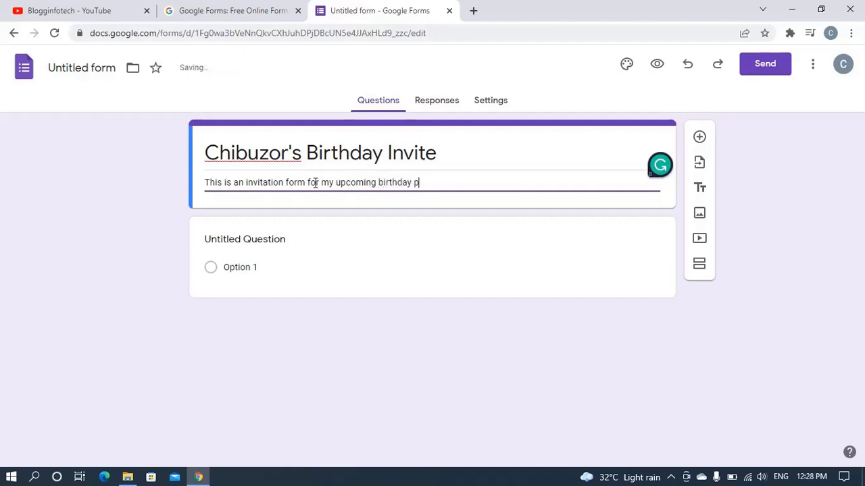
pyautogui.write('arty')
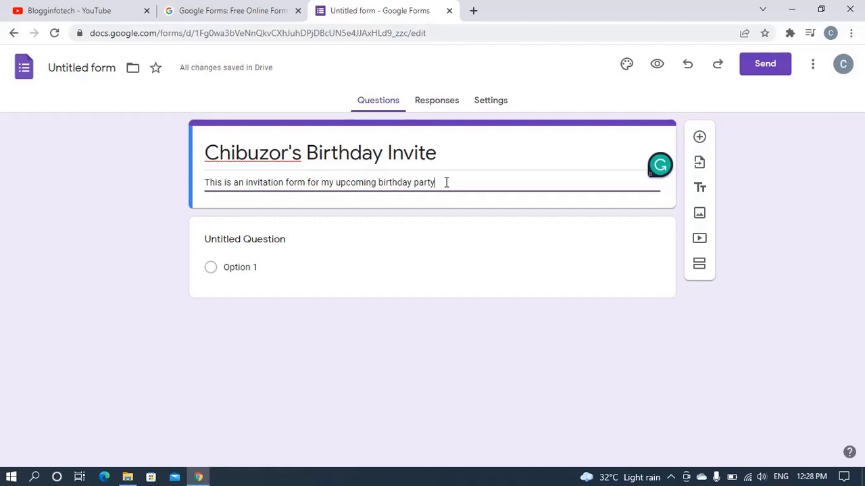
pyautogui.press('Return')
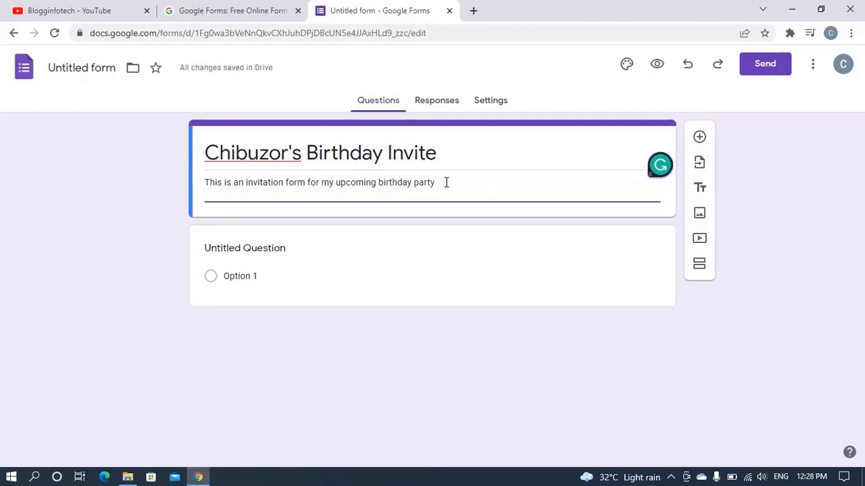
pyautogui.click(453, 187)
# Replace the first question's placeholder title with "First Name".
pyautogui.click(315, 258)
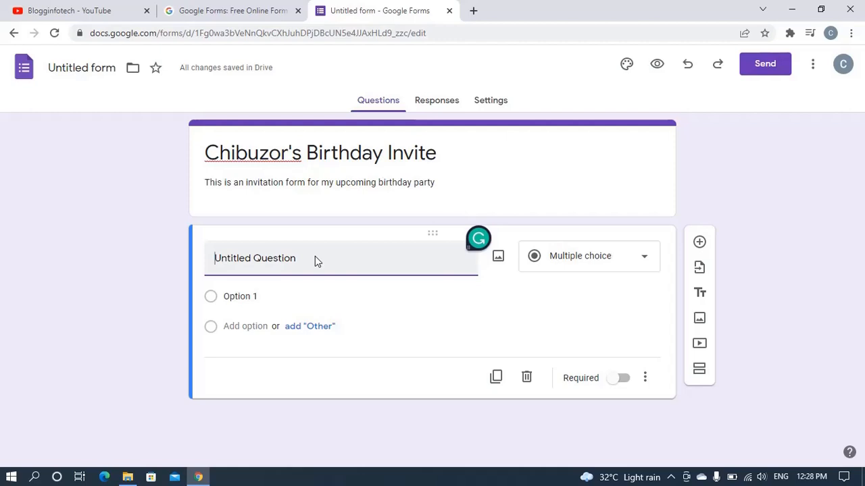
pyautogui.tripleClick(314, 256)
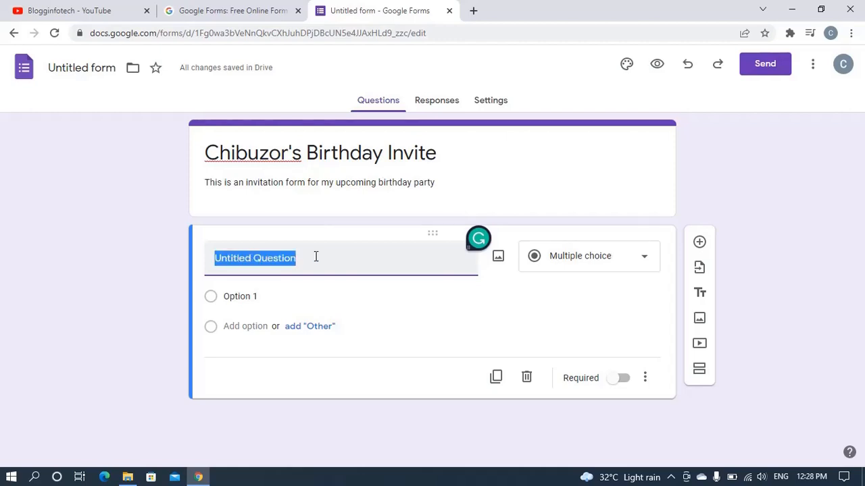
pyautogui.write('Sun')
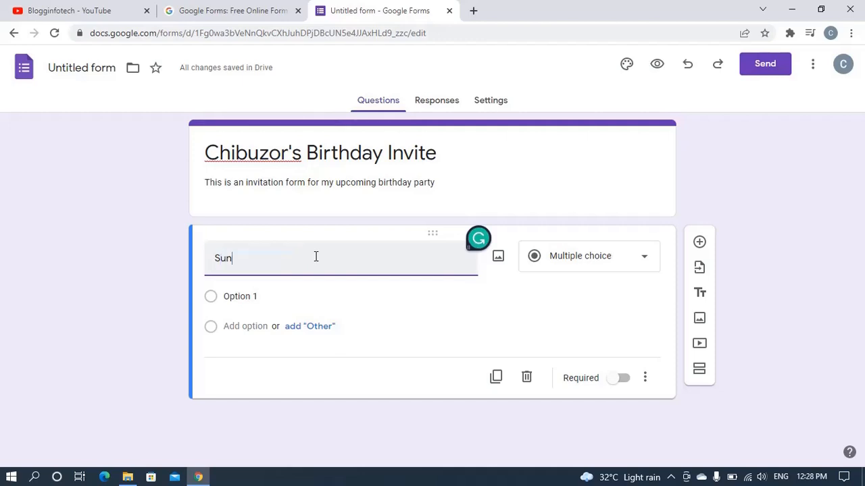
pyautogui.press('BackSpace')
pyautogui.press('BackSpace')
pyautogui.press('BackSpace')
pyautogui.write('Fi')
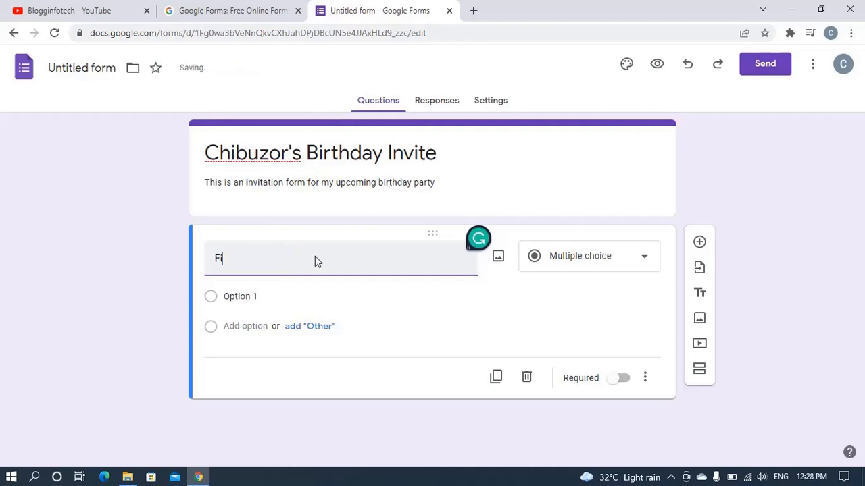
pyautogui.write('rst Name')
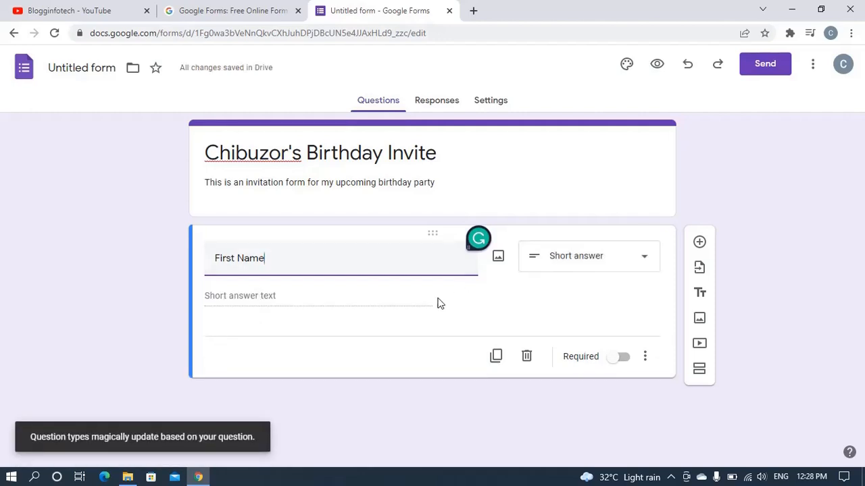
# Set the First Name question's answer type to Short answer and add a second question titled "Surname".
pyautogui.click(643, 264)
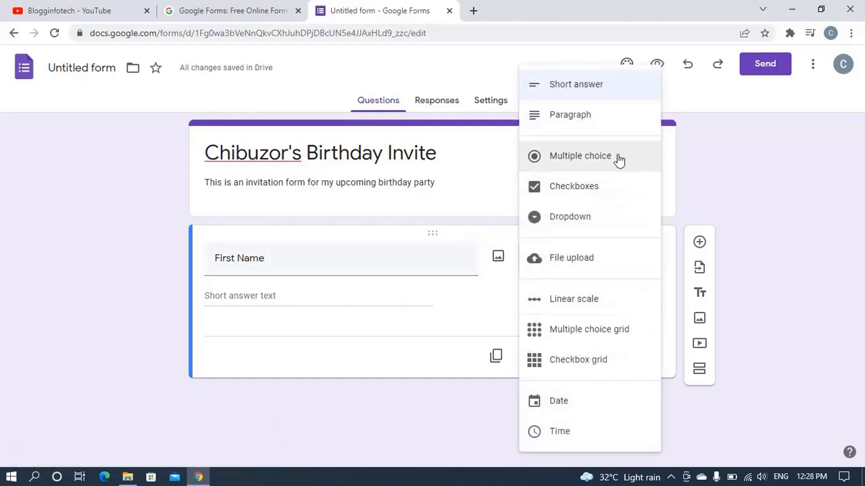
pyautogui.click(589, 89)
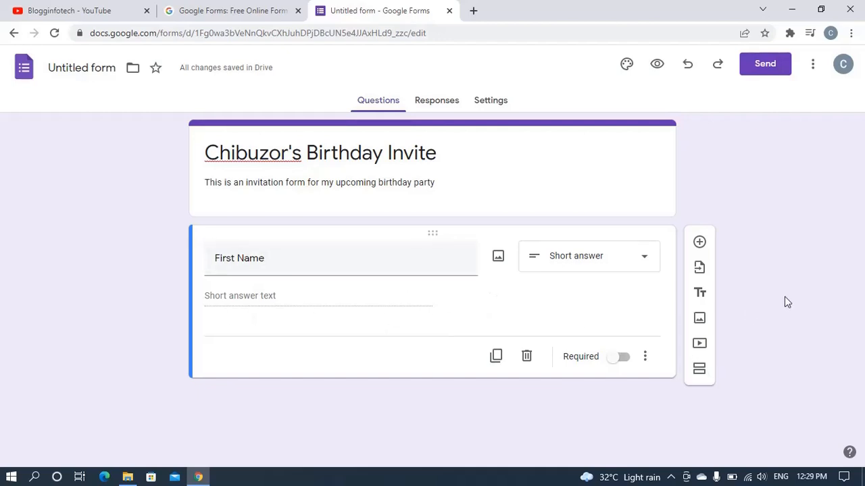
pyautogui.click(699, 243)
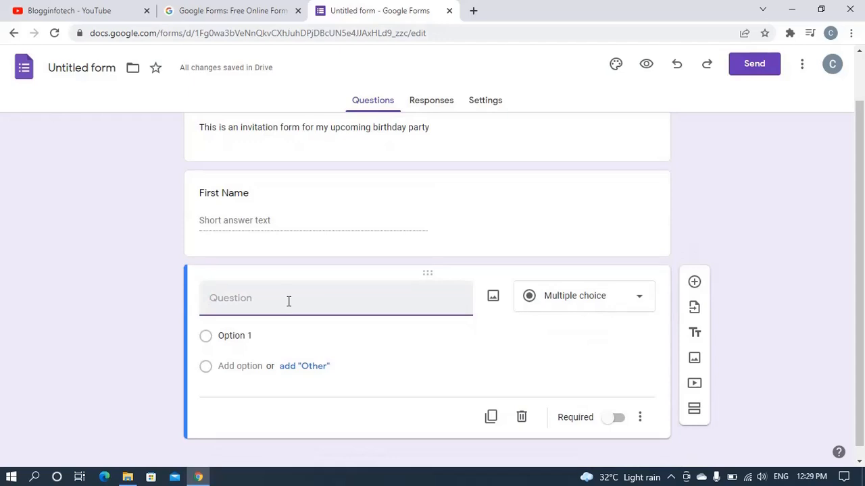
pyautogui.write('Surname')
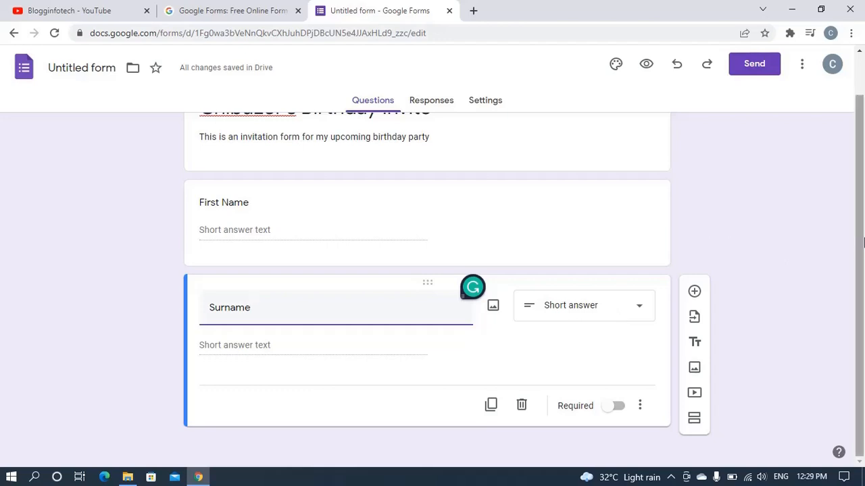
# Make both the First Name and Surname questions required.
pyautogui.moveTo(863, 178); pyautogui.dragTo(864, 258)
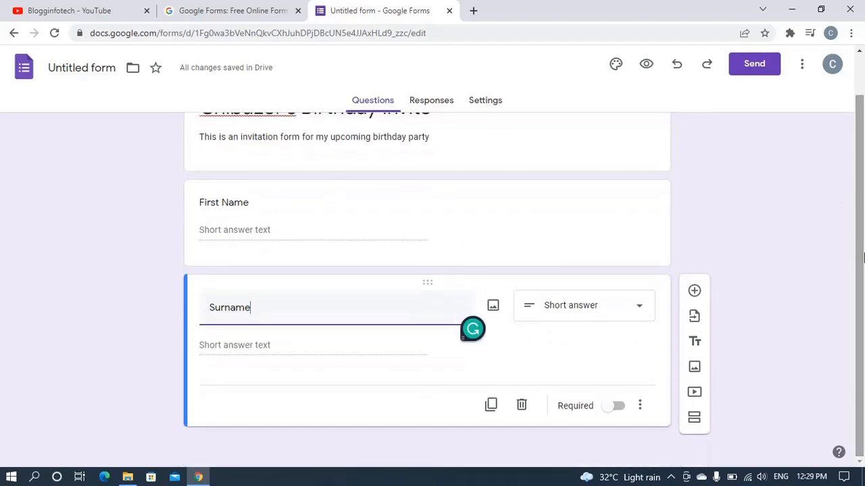
pyautogui.click(397, 224)
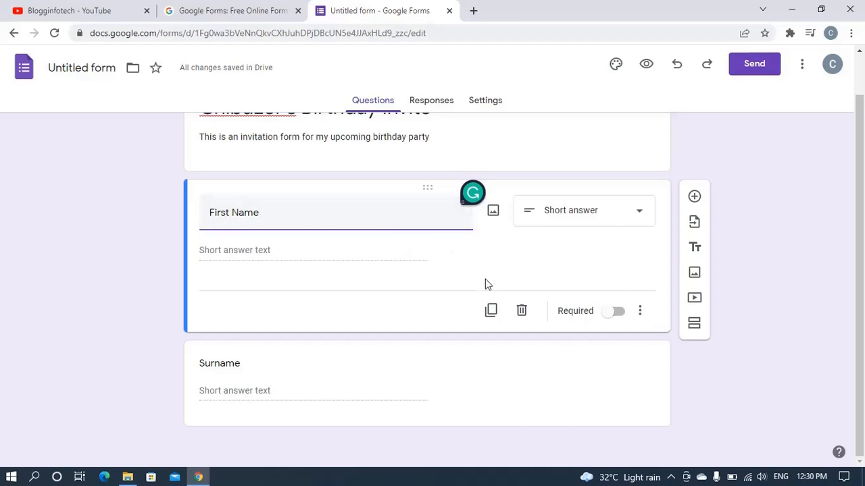
pyautogui.click(618, 317)
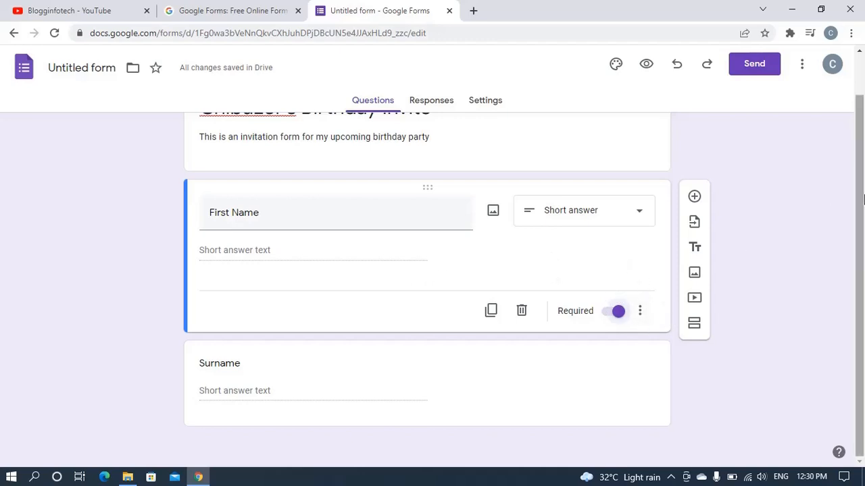
pyautogui.click(511, 384)
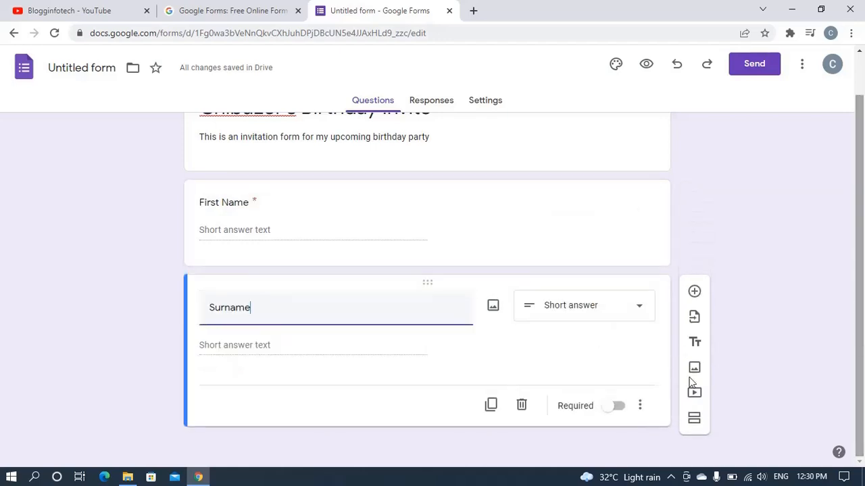
pyautogui.click(617, 410)
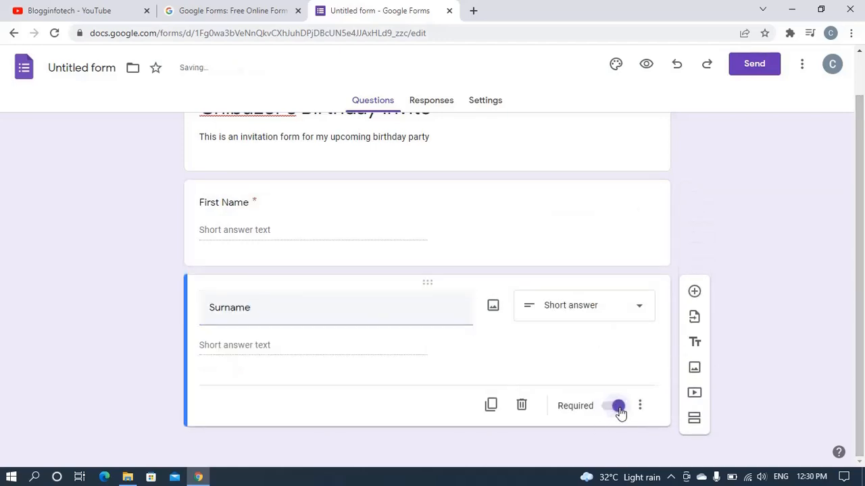
# Add a question titled "Email Address" below Surname and make it required.
pyautogui.moveTo(862, 322); pyautogui.dragTo(863, 347)
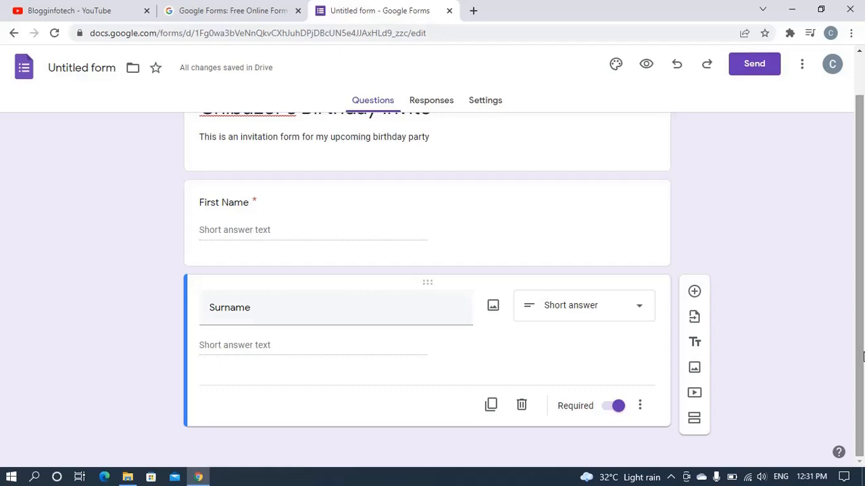
pyautogui.click(694, 294)
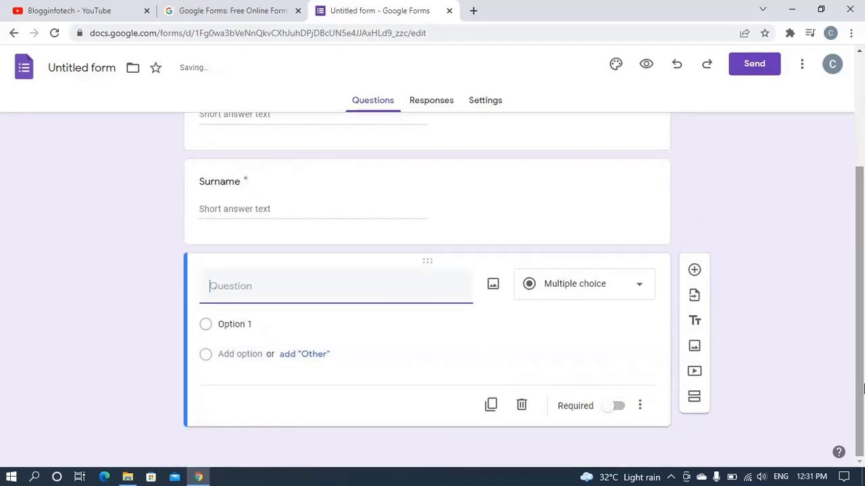
pyautogui.write('E')
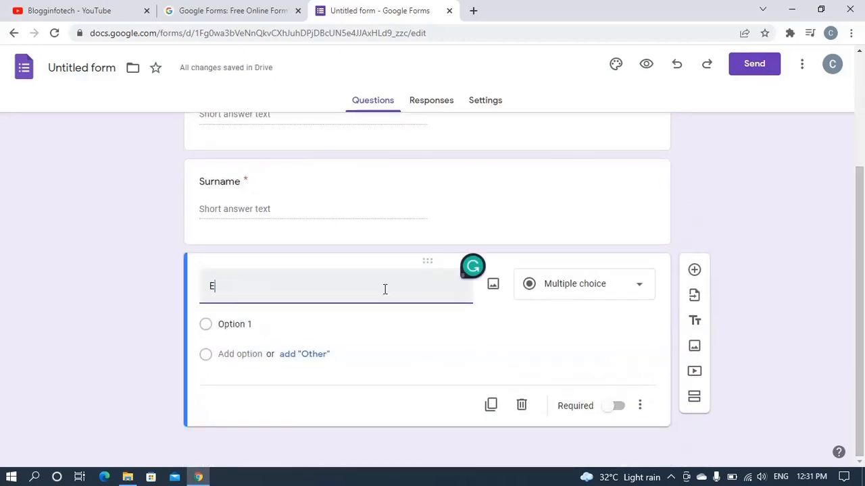
pyautogui.write('mail Address')
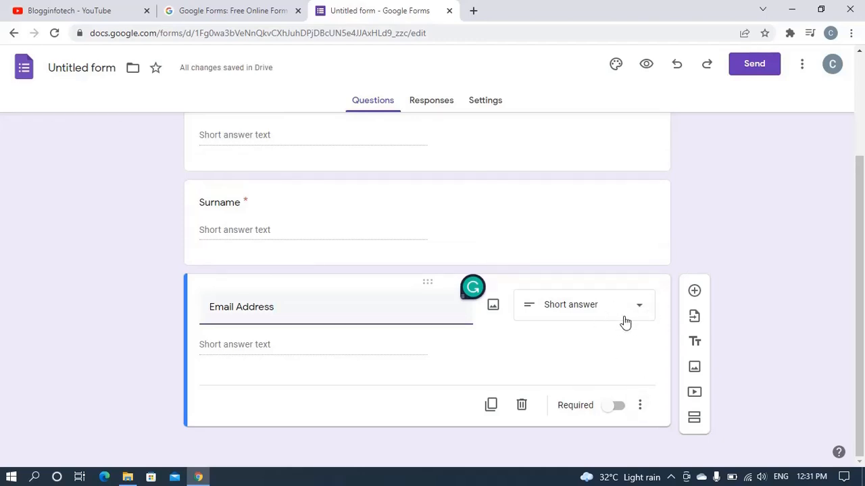
pyautogui.click(618, 407)
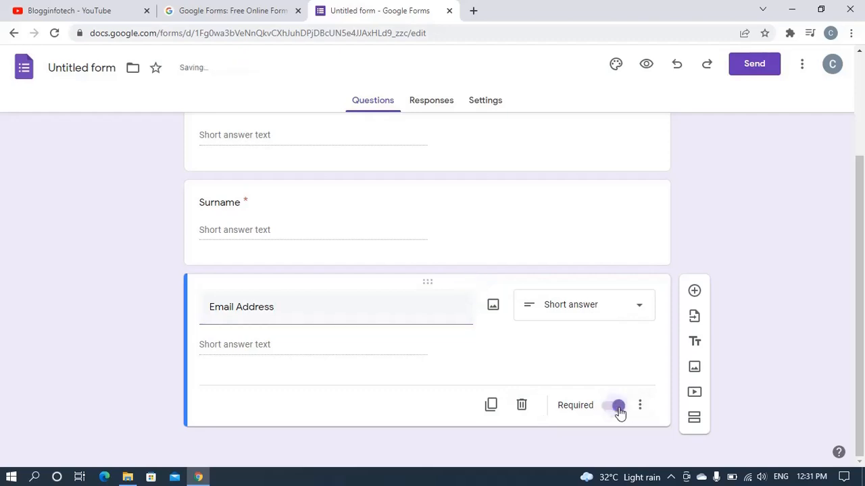
# Add a question titled "Sex" below Email Address with Multiple choice as its answer type.
pyautogui.moveTo(863, 260); pyautogui.dragTo(863, 419)
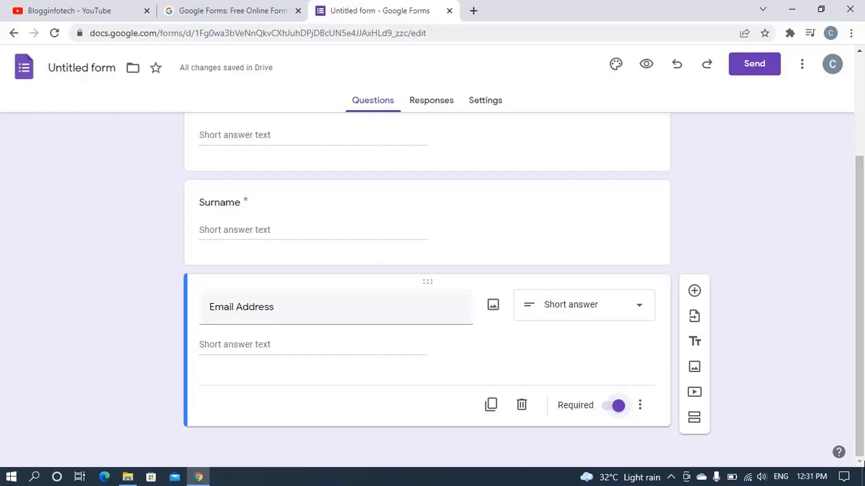
pyautogui.click(695, 290)
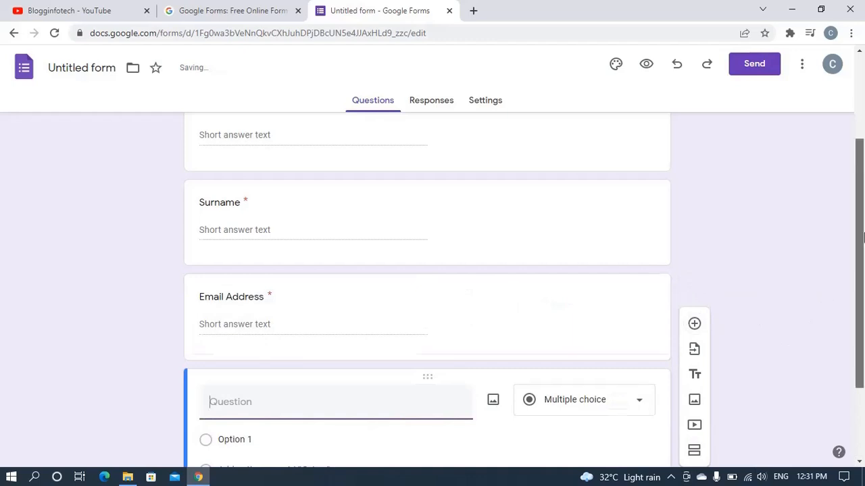
pyautogui.scroll(-2, 864, 236)
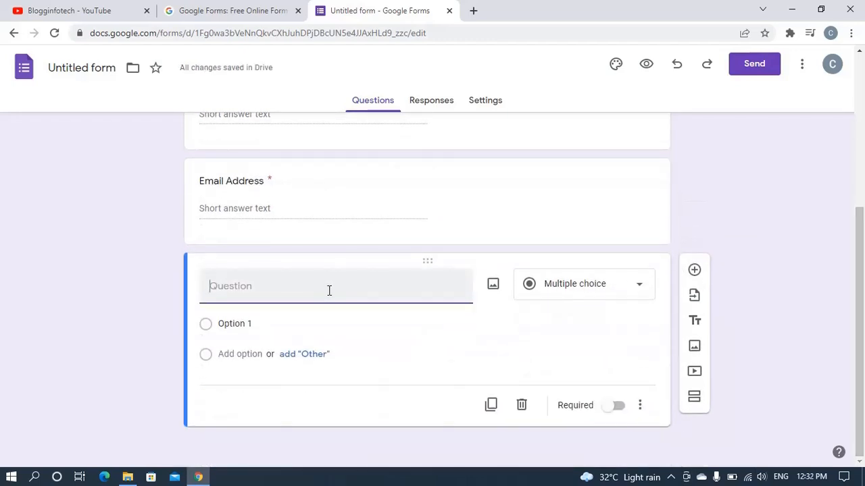
pyautogui.write('Sex')
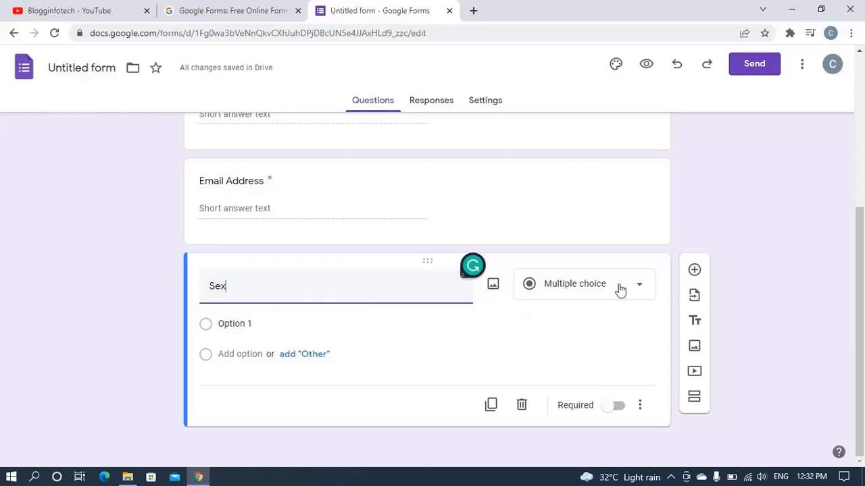
pyautogui.click(641, 290)
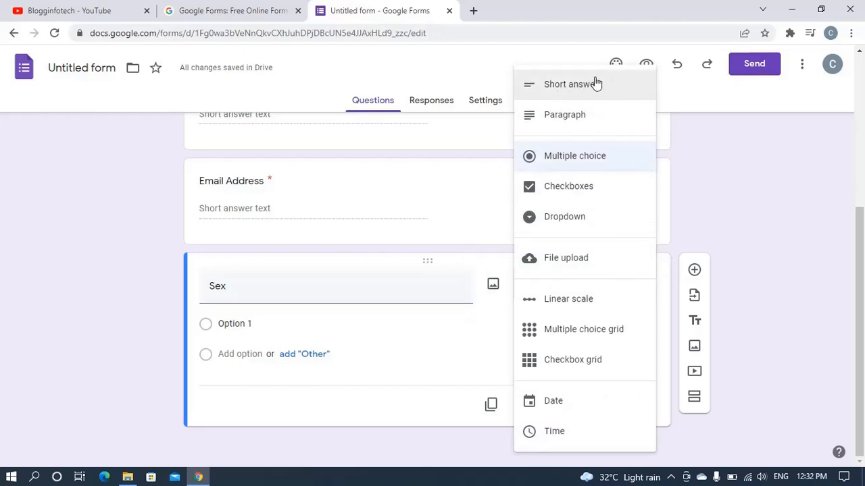
pyautogui.click(603, 156)
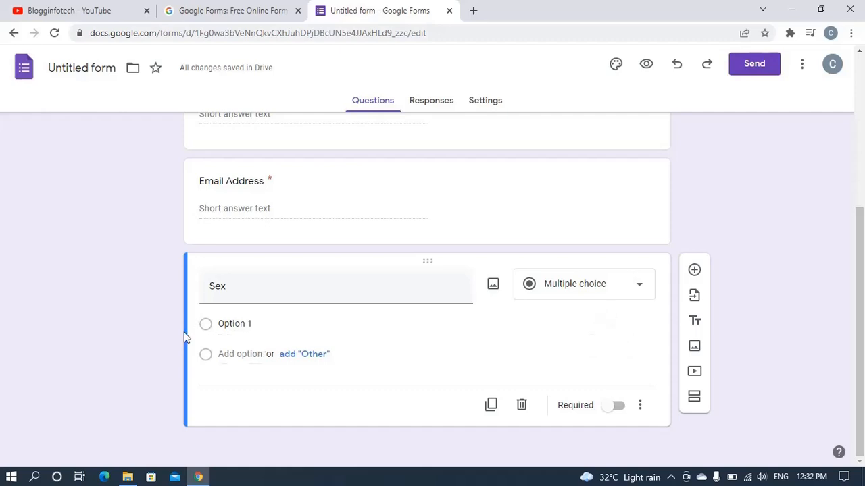
pyautogui.click(639, 299)
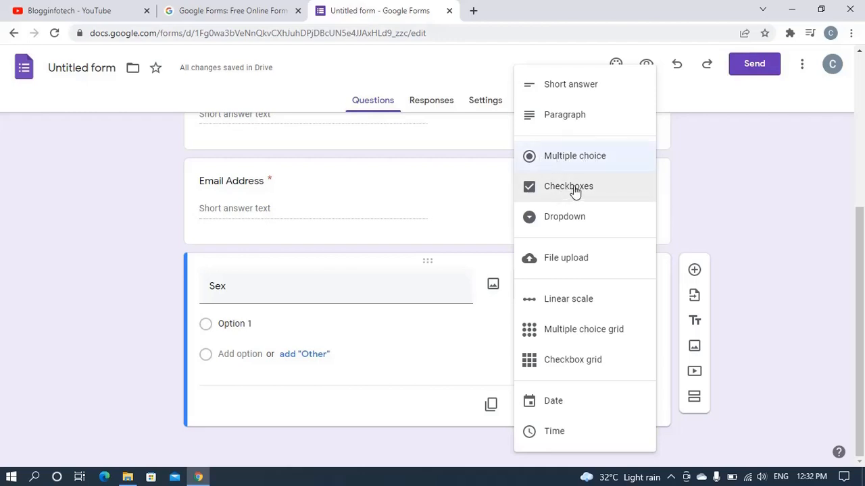
pyautogui.click(603, 161)
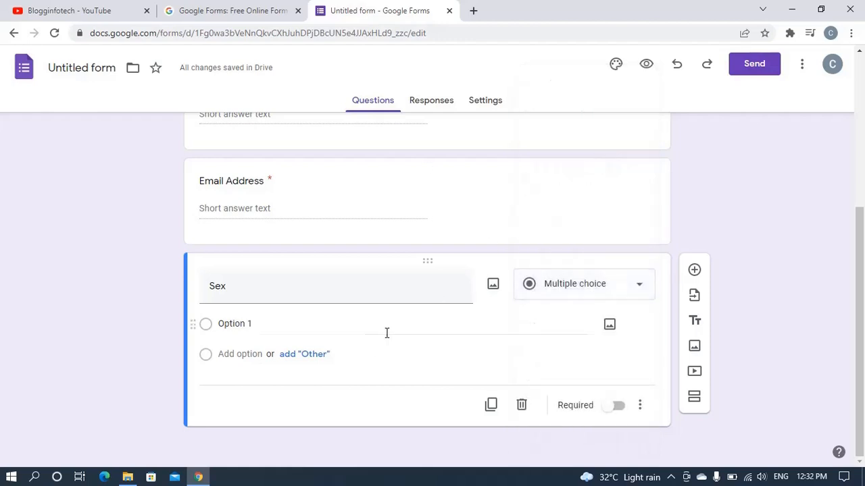
# Give the Sex question the answer options "Male" and "Female" and make it required.
pyautogui.click(235, 324)
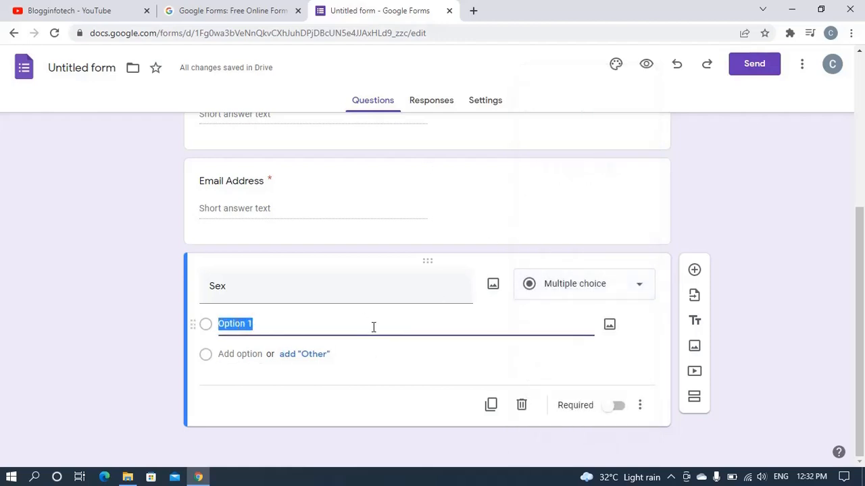
pyautogui.write('Malke')
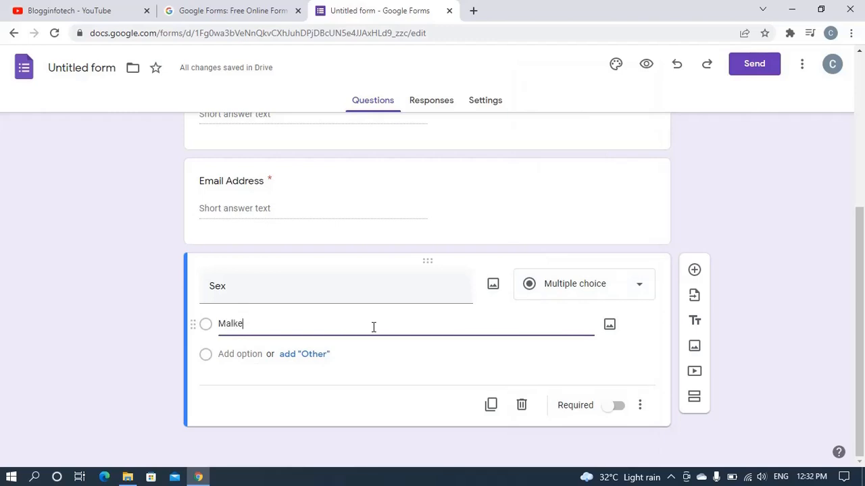
pyautogui.press('BackSpace')
pyautogui.press('BackSpace')
pyautogui.press('BackSpace')
pyautogui.write('le')
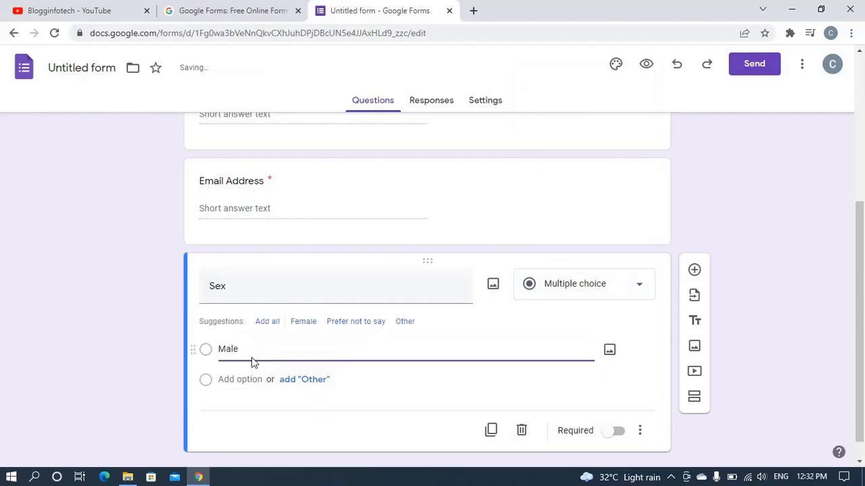
pyautogui.click(235, 379)
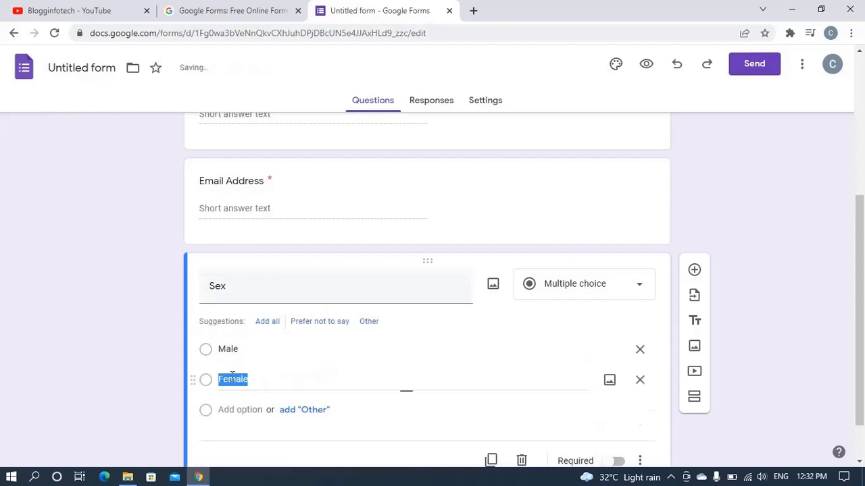
pyautogui.write('Female')
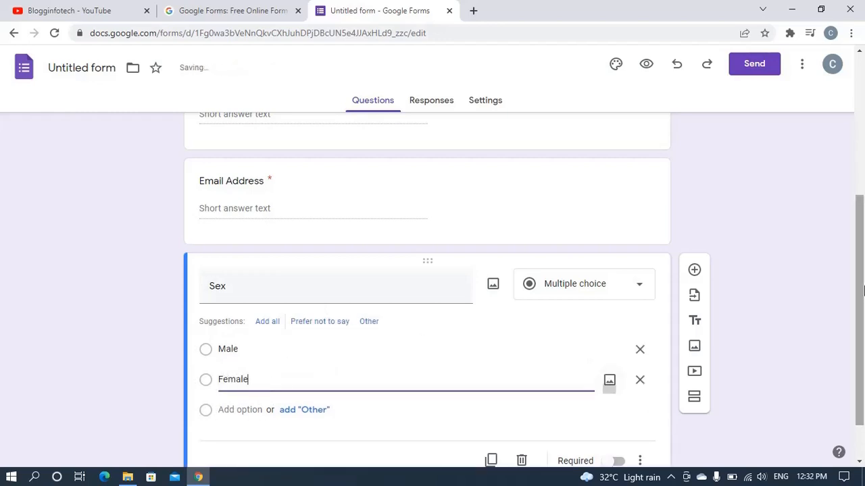
pyautogui.scroll(-1, 540, 392)
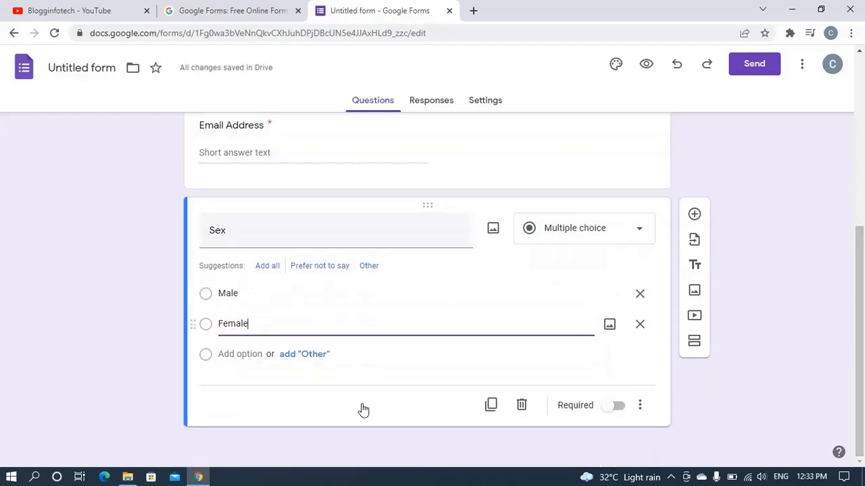
pyautogui.click(618, 406)
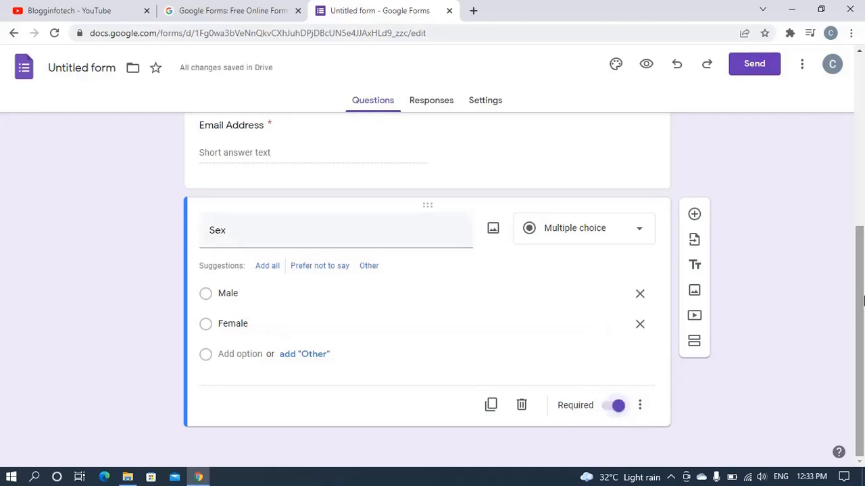
# Add a question titled "Age" below Sex with Multiple choice as its answer type.
pyautogui.moveTo(862, 300); pyautogui.dragTo(863, 343)
pyautogui.click(696, 214)
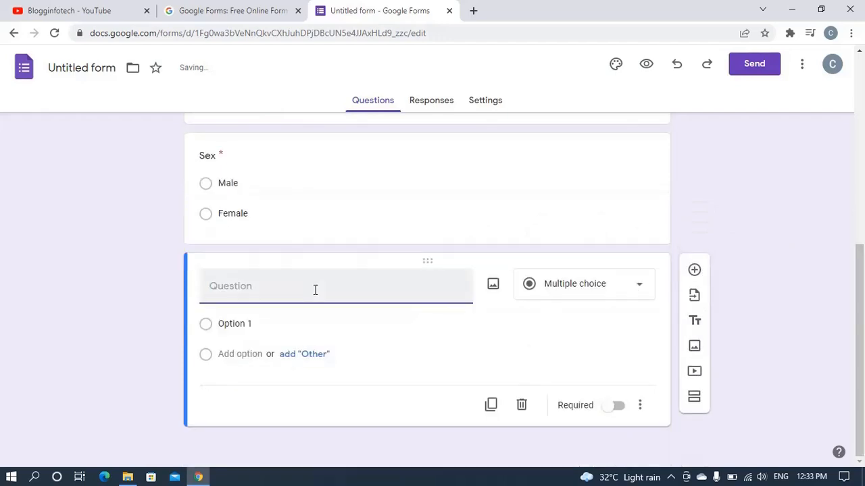
pyautogui.write('Age')
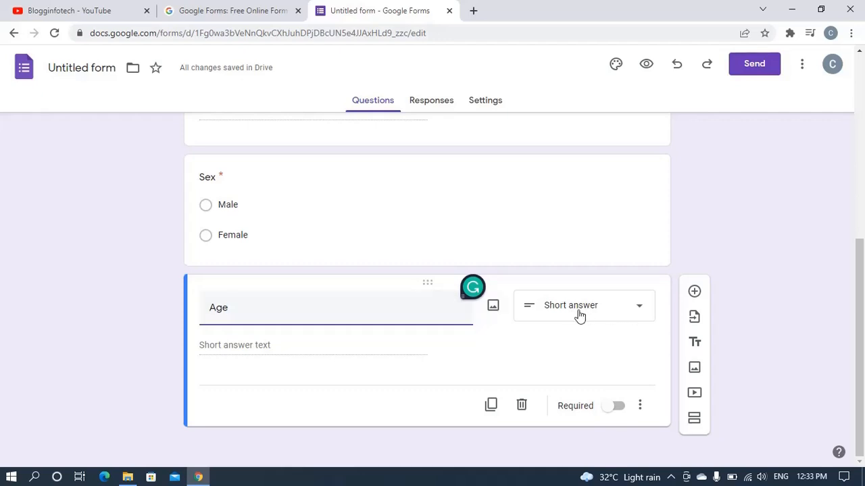
pyautogui.click(267, 346)
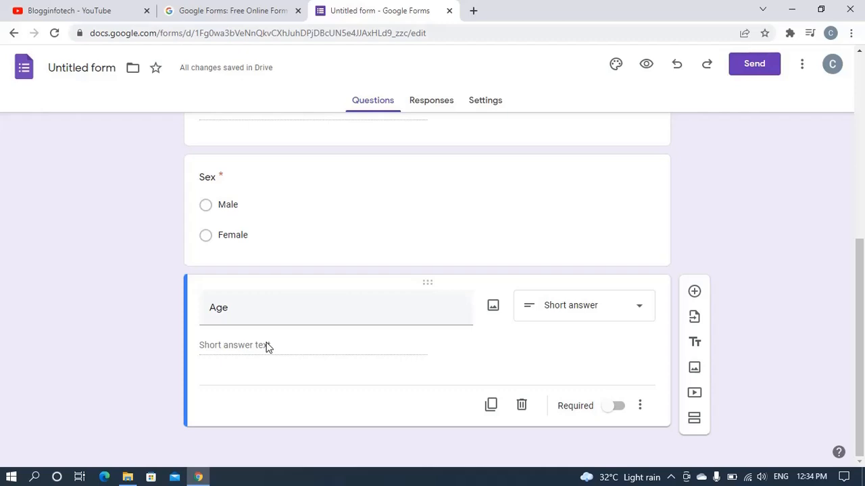
pyautogui.click(638, 310)
pyautogui.click(598, 163)
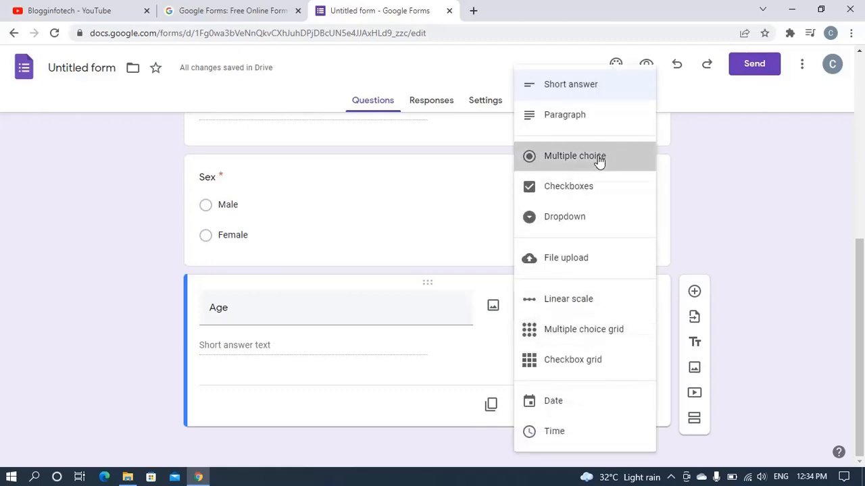
# Set the first answer option of the Age question to "Age 18 to 20".
pyautogui.moveTo(859, 280); pyautogui.dragTo(862, 374)
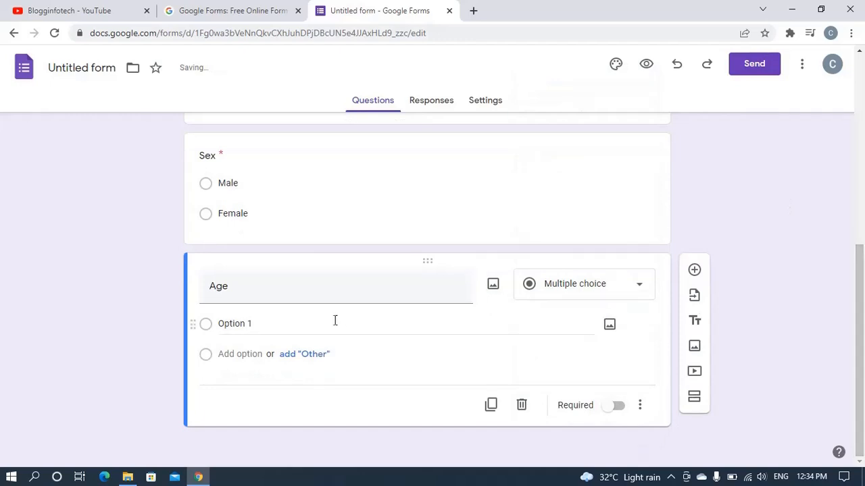
pyautogui.click(284, 329)
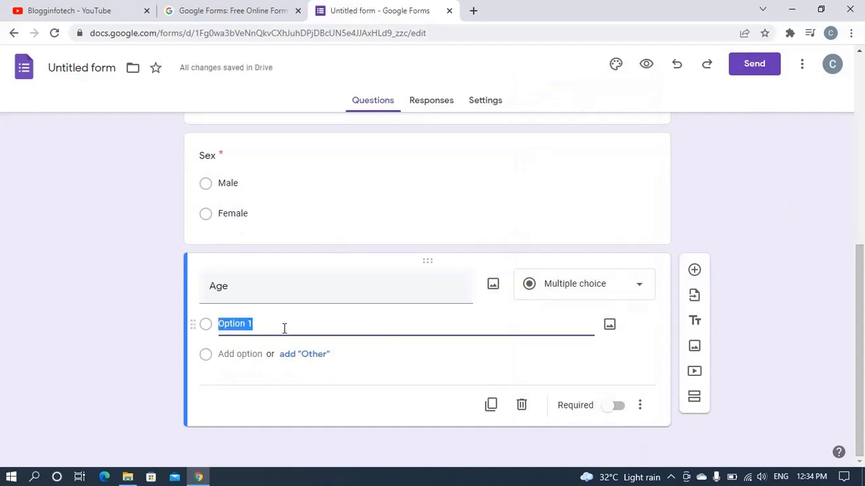
pyautogui.write('Swe')
pyautogui.press('BackSpace')
pyautogui.press('BackSpace')
pyautogui.press('BackSpace')
pyautogui.press('BackSpace')
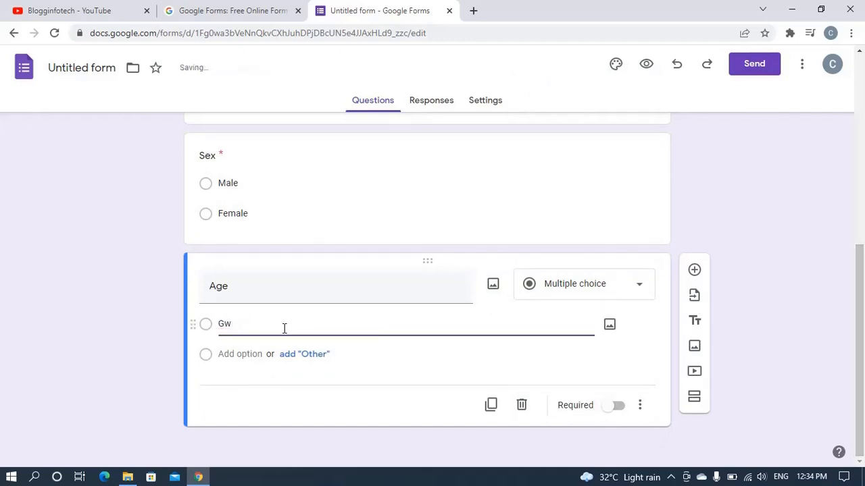
pyautogui.write('Age 18 to 20')
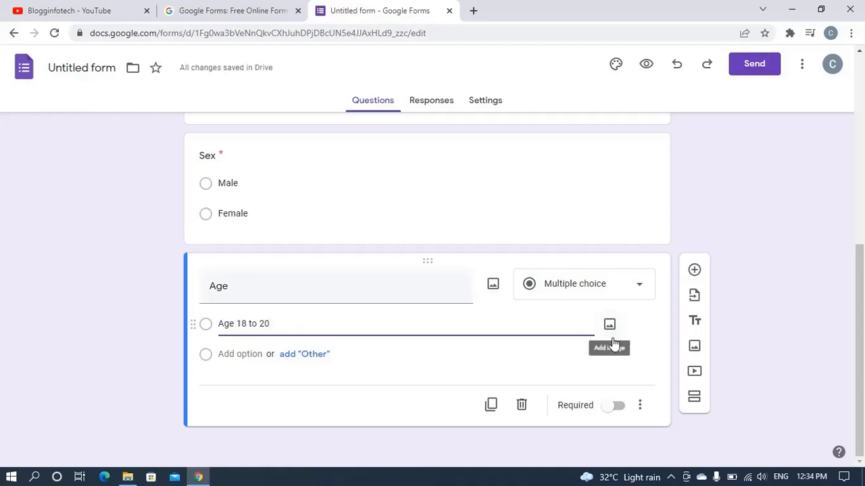
# Add a second answer option, "Age 21 to 24", to the Age question.
pyautogui.click(240, 354)
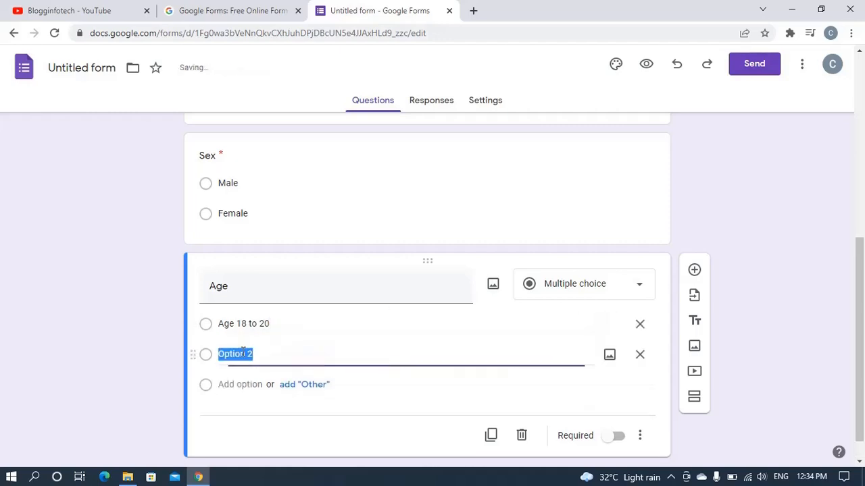
pyautogui.write('Age')
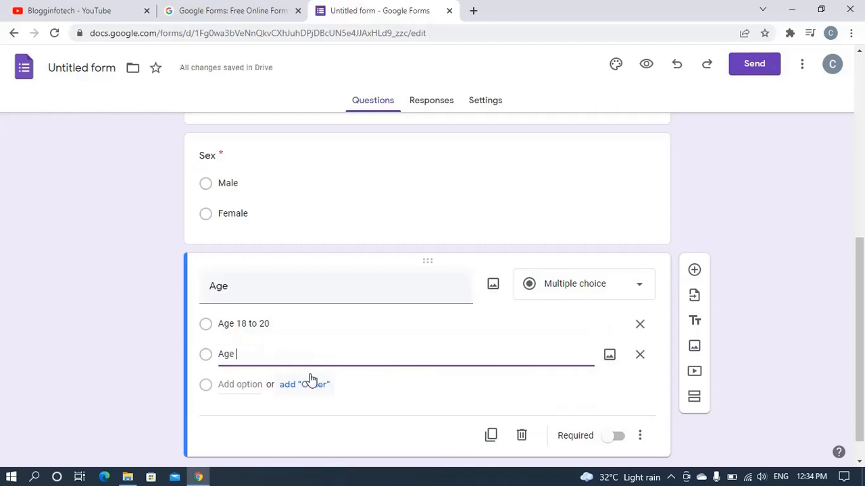
pyautogui.write(' 20')
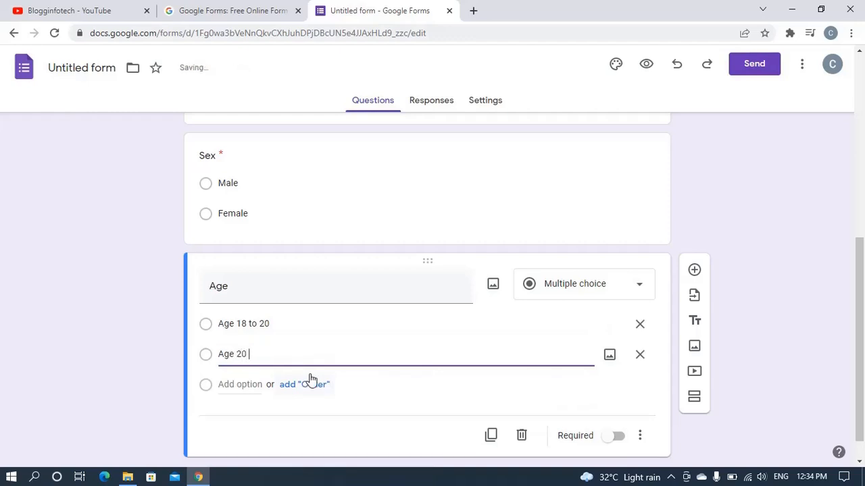
pyautogui.press('BackSpace')
pyautogui.press('BackSpace')
pyautogui.write('21 to 24')
# Add a third answer option, "Age 25 to 30", to the Age question.
pyautogui.click(240, 383)
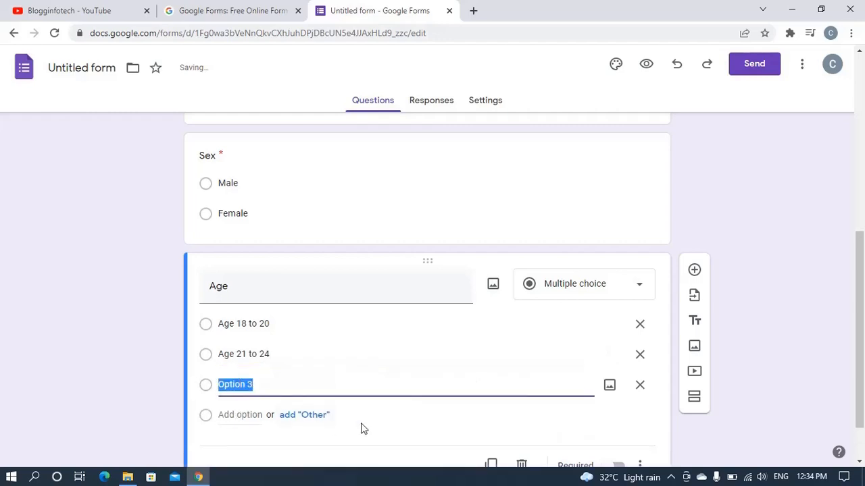
pyautogui.write('Ages')
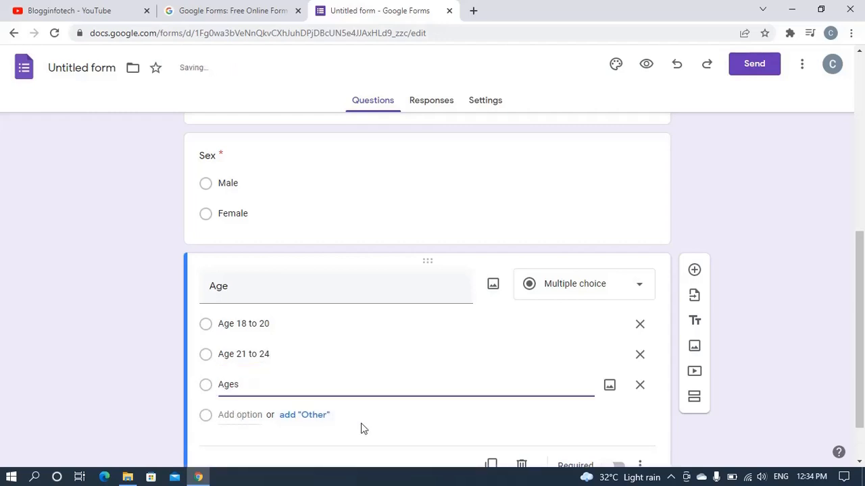
pyautogui.click(236, 324)
pyautogui.tripleClick(235, 329)
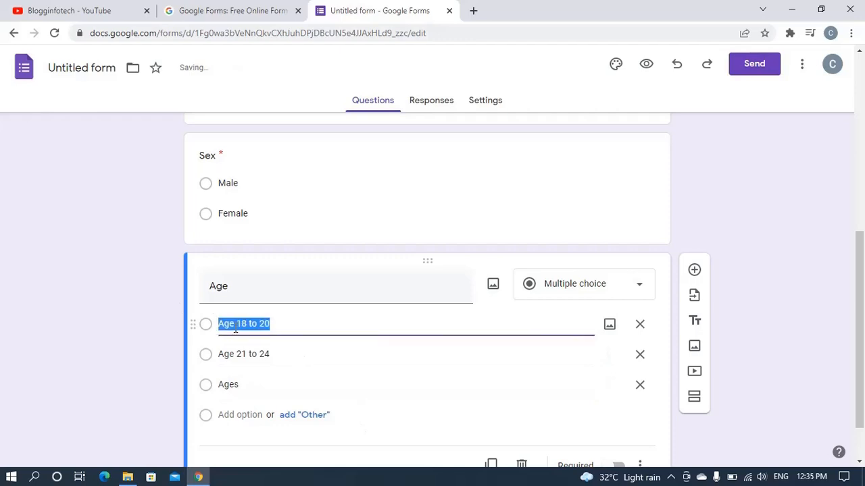
pyautogui.doubleClick(237, 385)
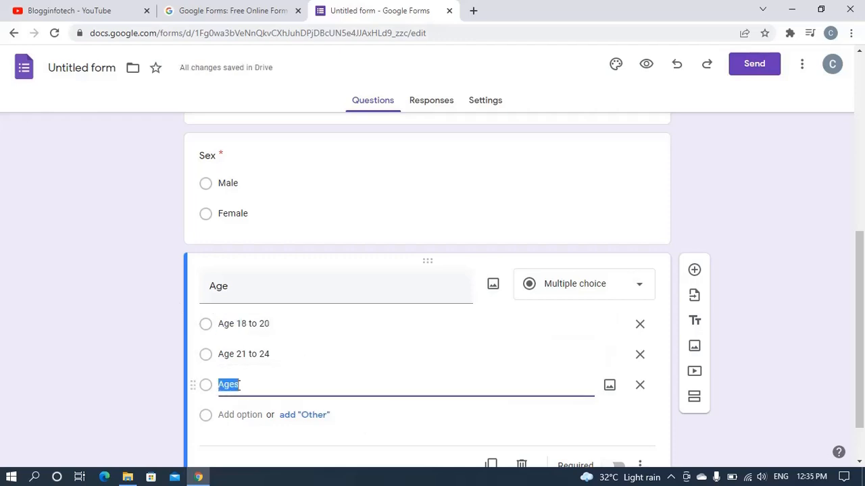
pyautogui.press('BackSpace')
pyautogui.write('Age 21 to 24')
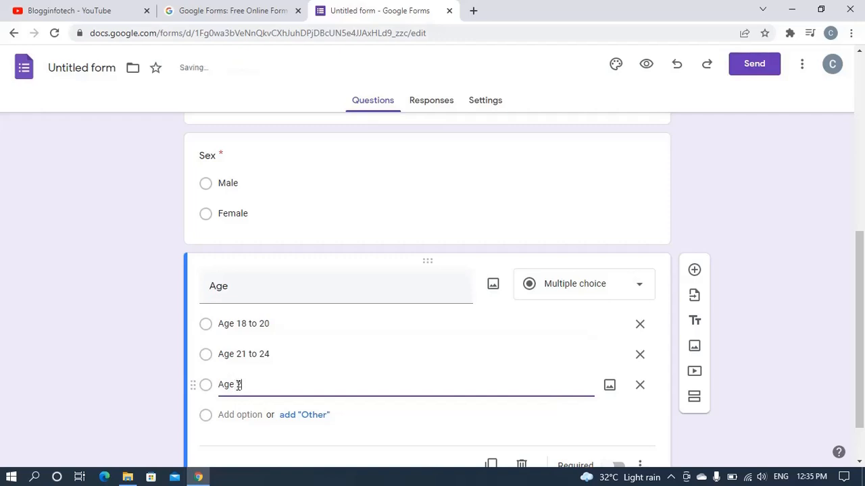
pyautogui.press('BackSpace')
pyautogui.press('BackSpace')
pyautogui.write('25 to 30')
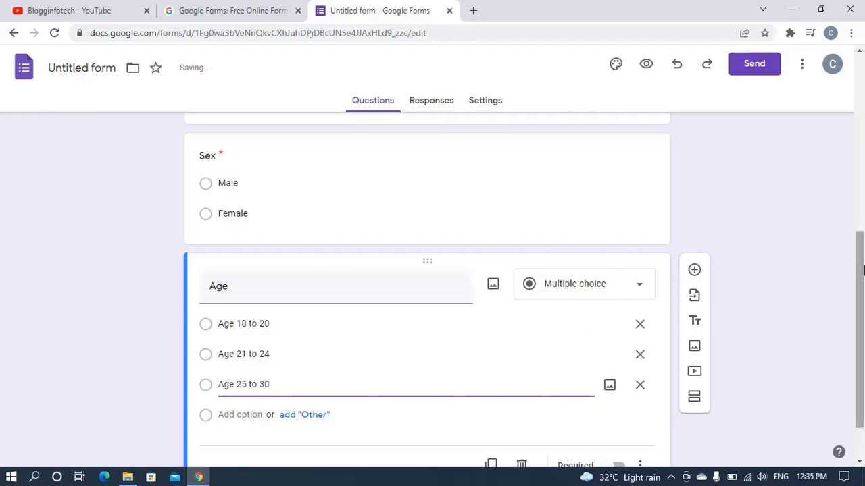
# Make the Age question required.
pyautogui.scroll(-1, 426, 369)
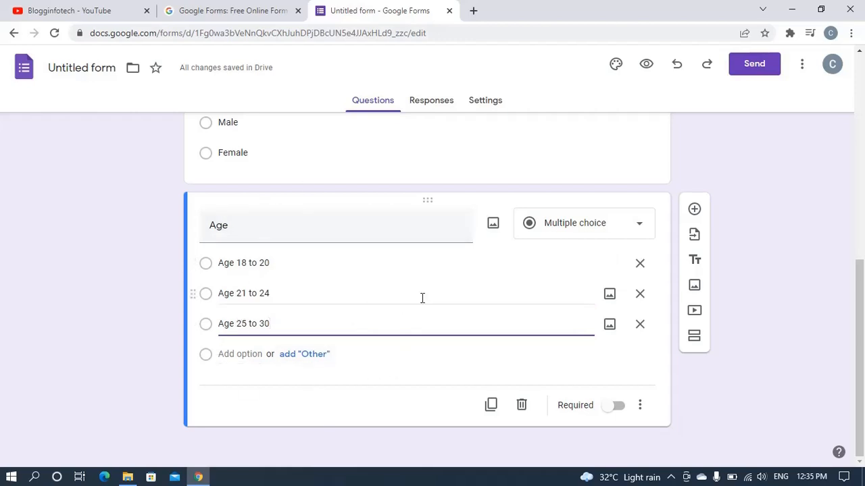
pyautogui.click(421, 381)
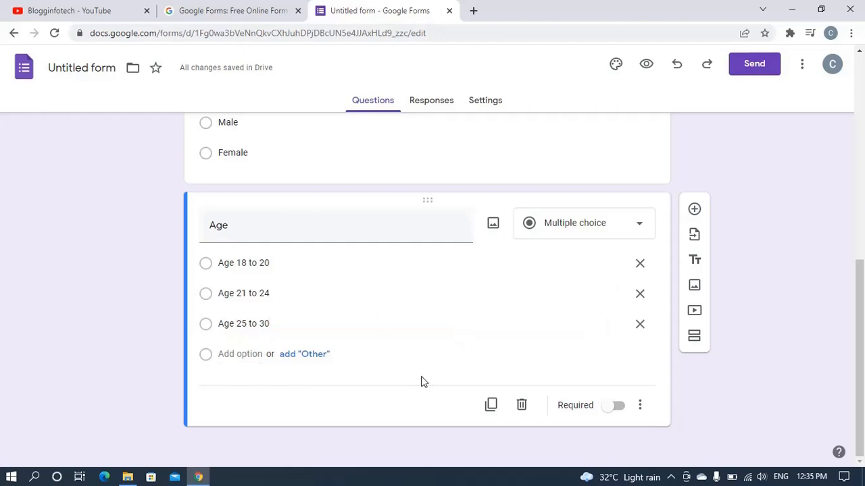
pyautogui.click(618, 407)
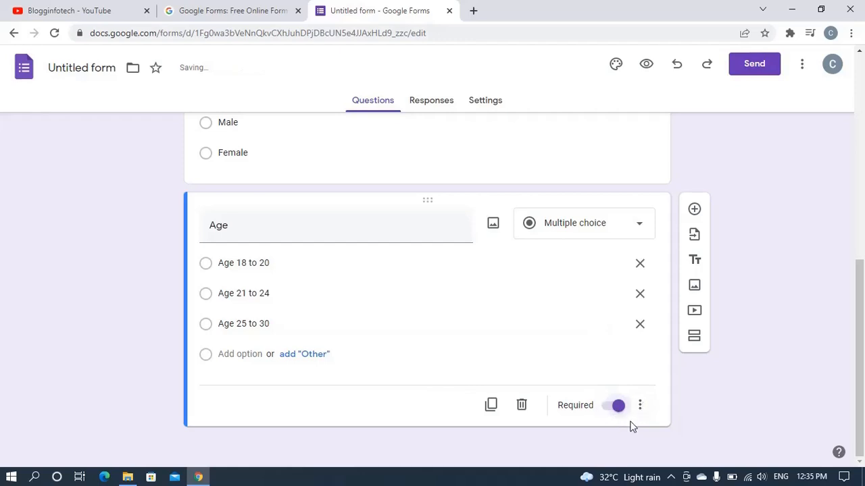
# Review the whole form from its title and description down to the Age question.
pyautogui.scroll(2, 863, 297)
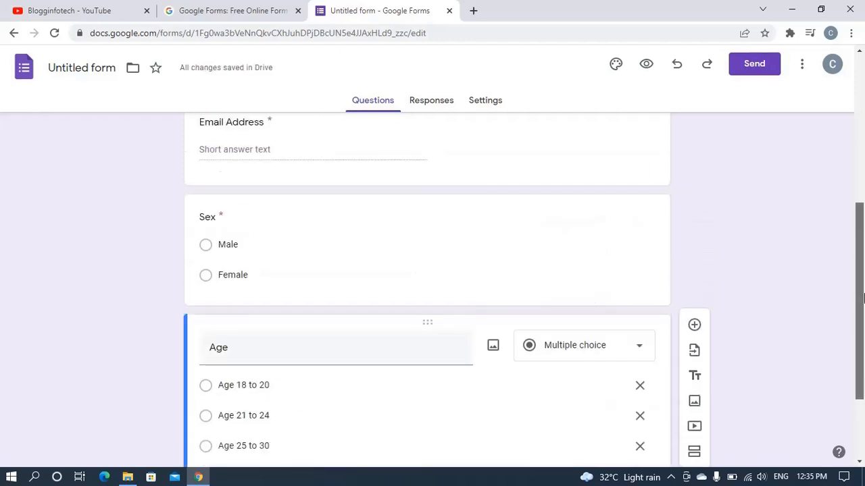
pyautogui.scroll(3, 863, 298)
pyautogui.scroll(-5, 695, 312)
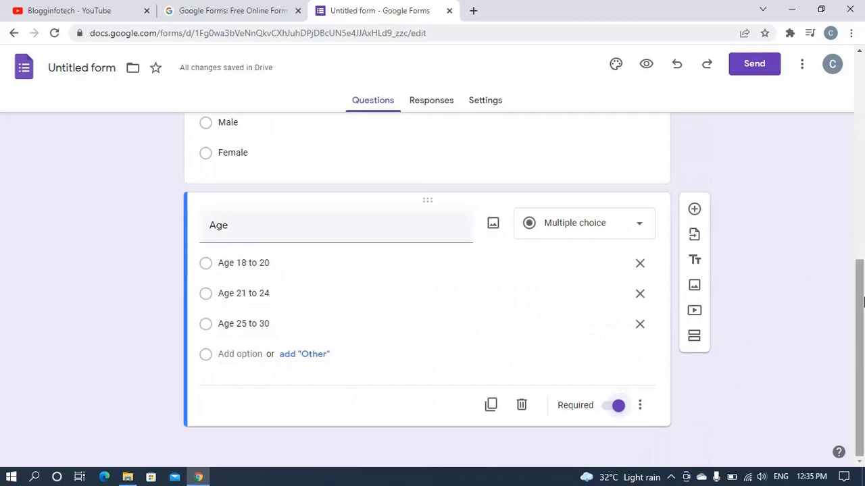
pyautogui.scroll(3, 863, 300)
pyautogui.scroll(-3, 862, 405)
pyautogui.moveTo(862, 436); pyautogui.dragTo(864, 194)
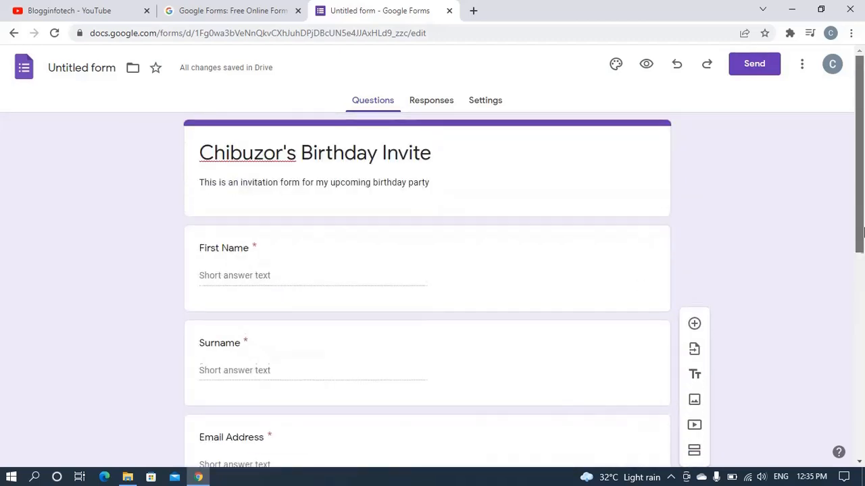
pyautogui.moveTo(863, 232); pyautogui.dragTo(862, 429)
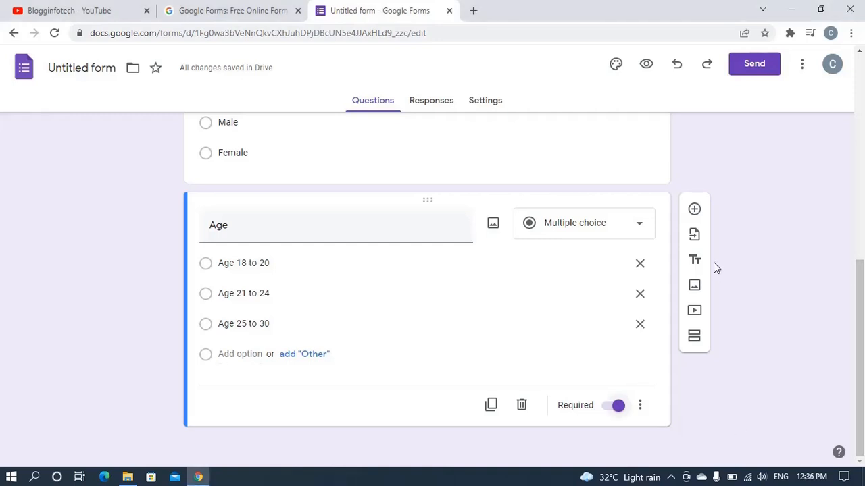
# Add a question titled "Twiter Handle" below Age.
pyautogui.click(694, 210)
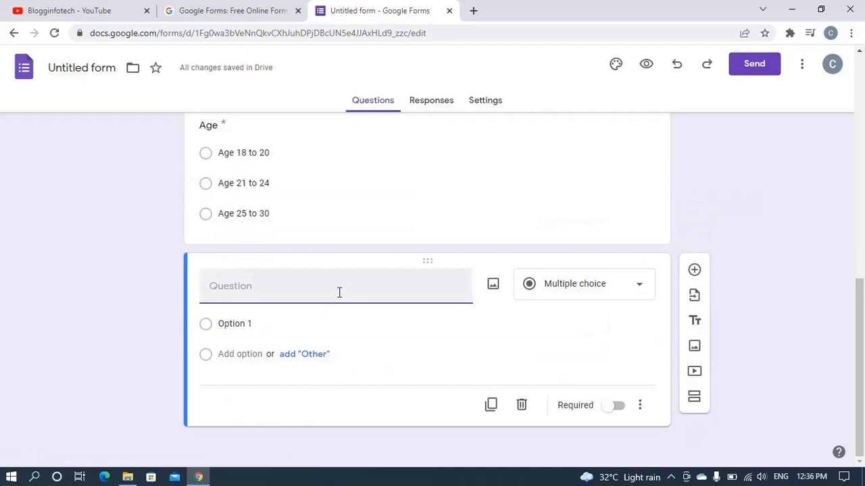
pyautogui.write('Twiter ')
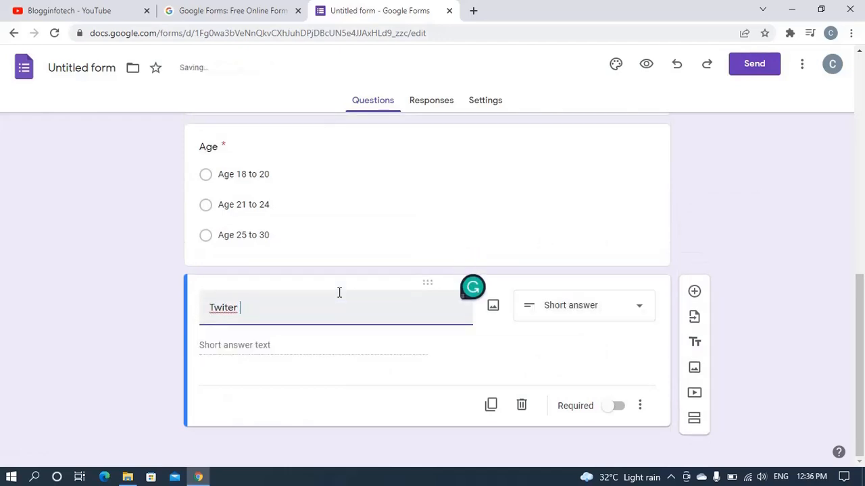
pyautogui.write('Handle')
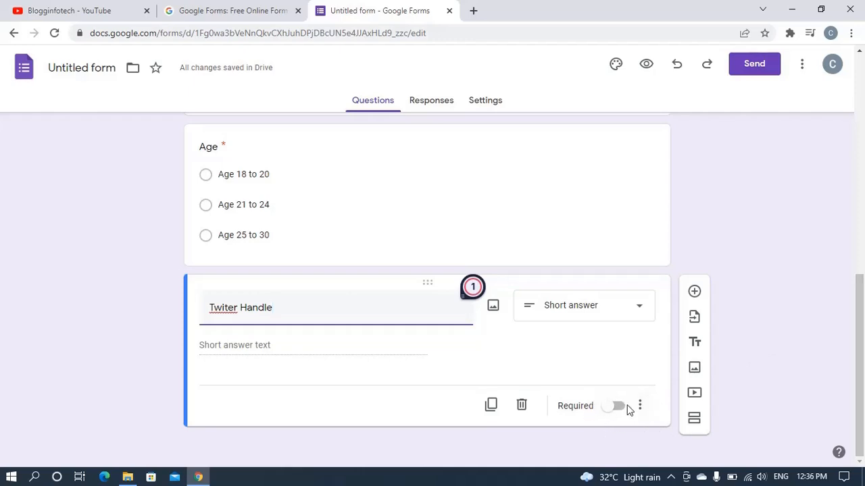
# Retitle the Twiter Handle question as "social Media Profiles" and set its answer type to Paragraph.
pyautogui.tripleClick(298, 304)
pyautogui.write('social Medua')
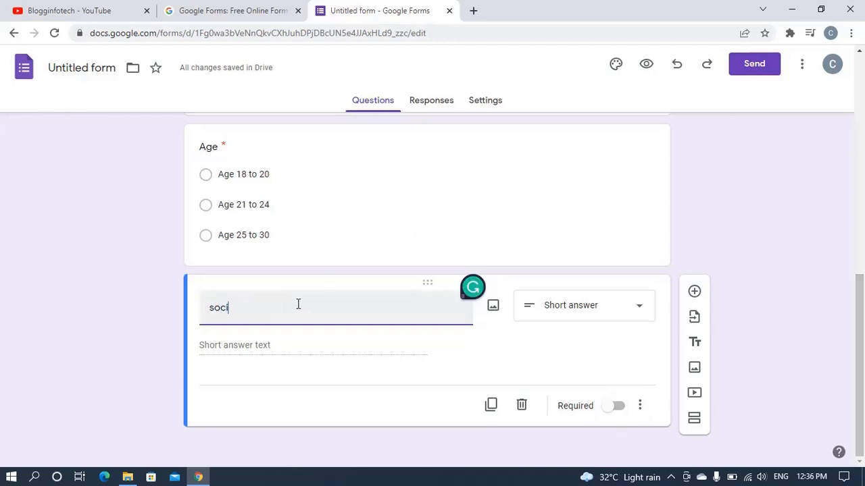
pyautogui.press('BackSpace')
pyautogui.press('BackSpace')
pyautogui.write('ia Prfo')
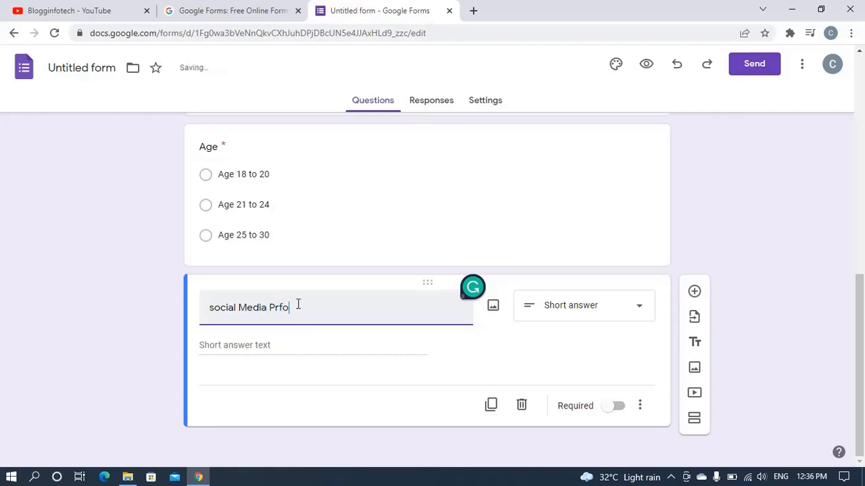
pyautogui.press('BackSpace')
pyautogui.press('BackSpace')
pyautogui.write('ofuile')
pyautogui.press('BackSpace')
pyautogui.press('BackSpace')
pyautogui.press('BackSpace')
pyautogui.press('BackSpace')
pyautogui.write('ile')
pyautogui.click(642, 317)
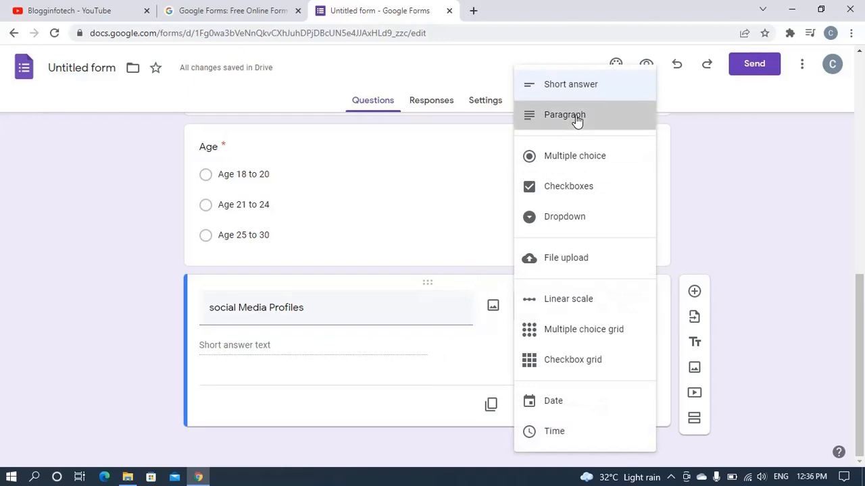
pyautogui.click(550, 116)
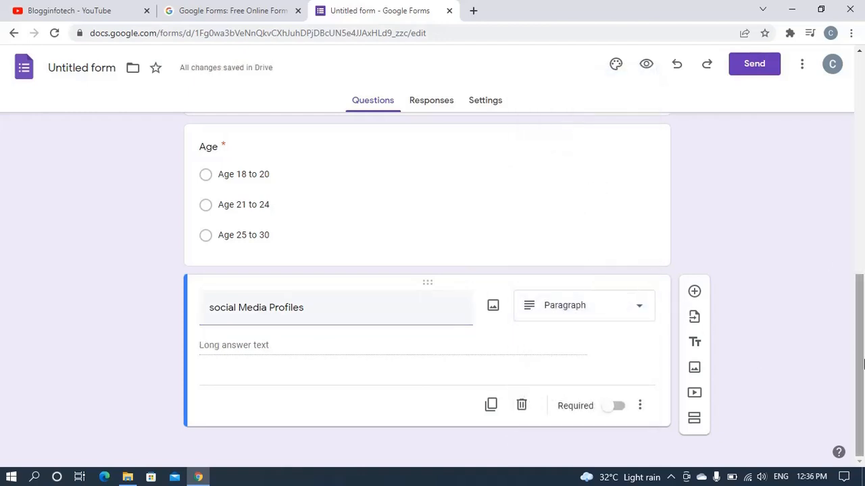
# Add a new question titled "Occupation" below the social Media Profiles question.
pyautogui.moveTo(863, 364); pyautogui.dragTo(863, 325)
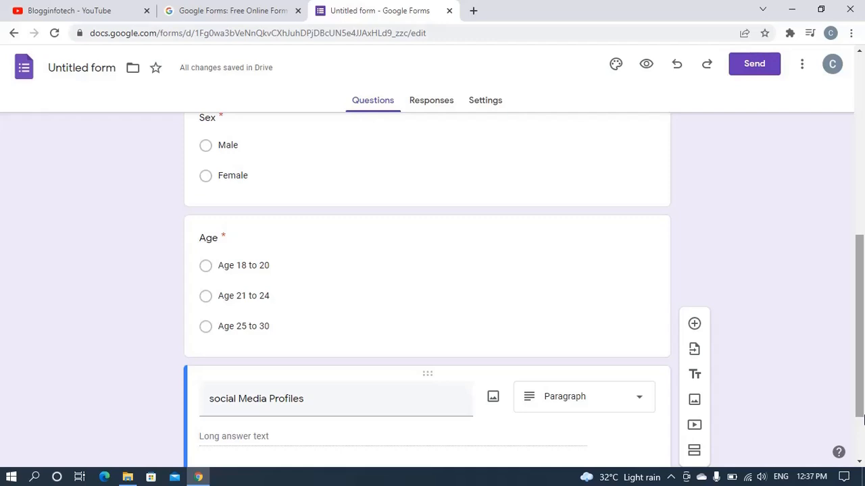
pyautogui.scroll(-2, 863, 420)
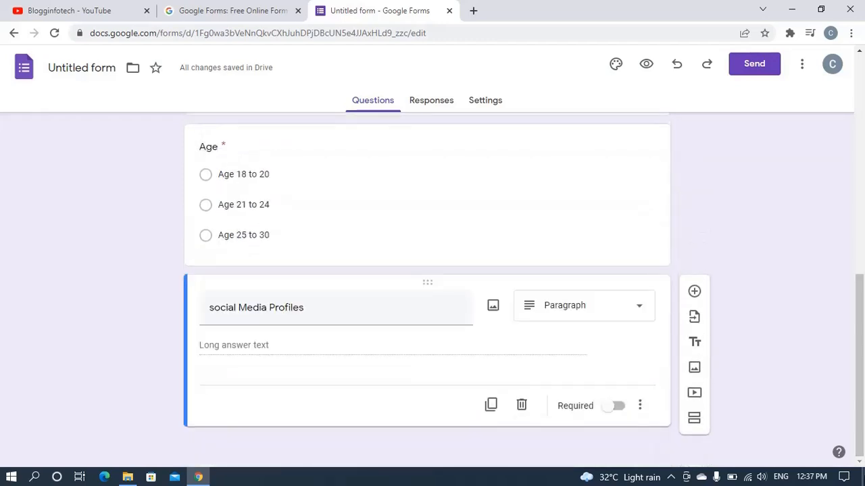
pyautogui.moveTo(862, 452); pyautogui.dragTo(862, 453)
pyautogui.click(695, 293)
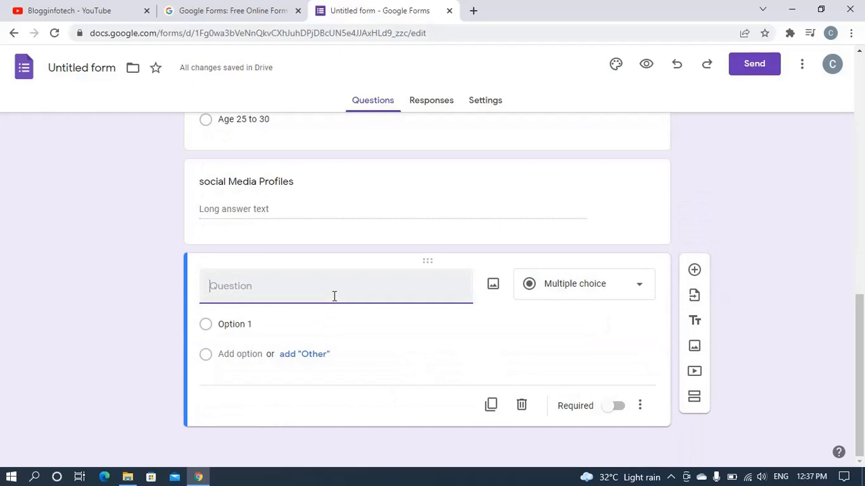
pyautogui.write('Occupoatiob')
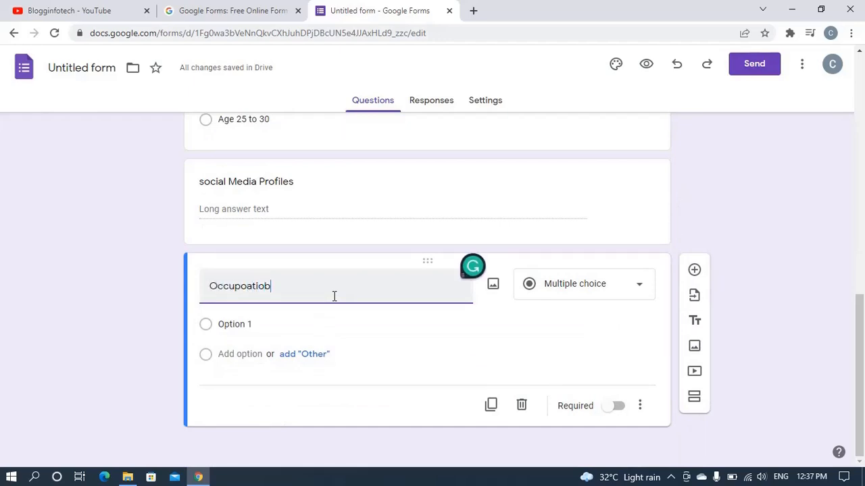
pyautogui.press('BackSpace')
pyautogui.write('n')
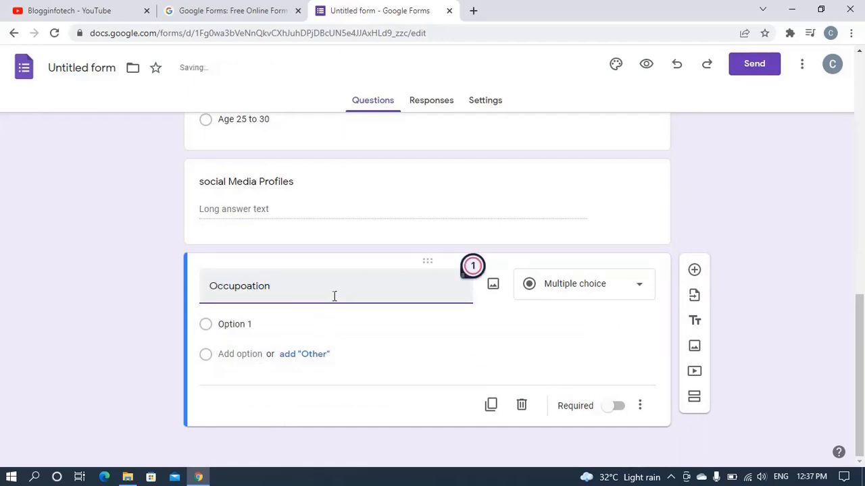
pyautogui.click(247, 328)
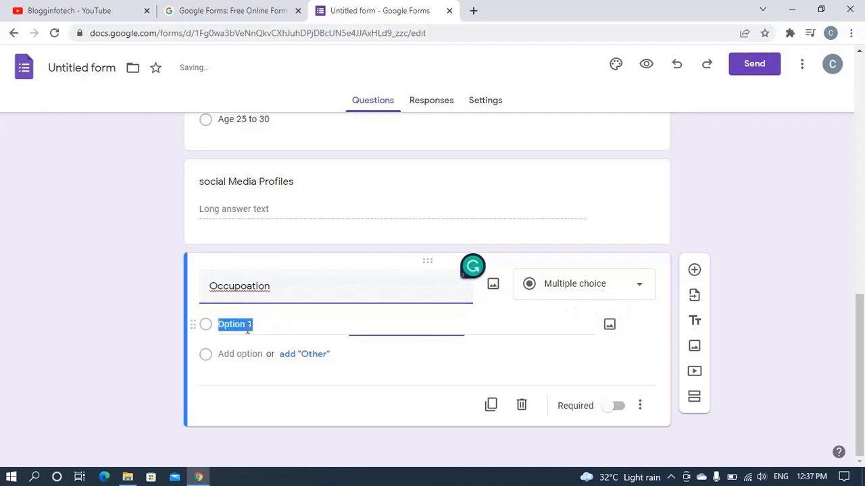
pyautogui.doubleClick(245, 286)
pyautogui.press('BackSpace')
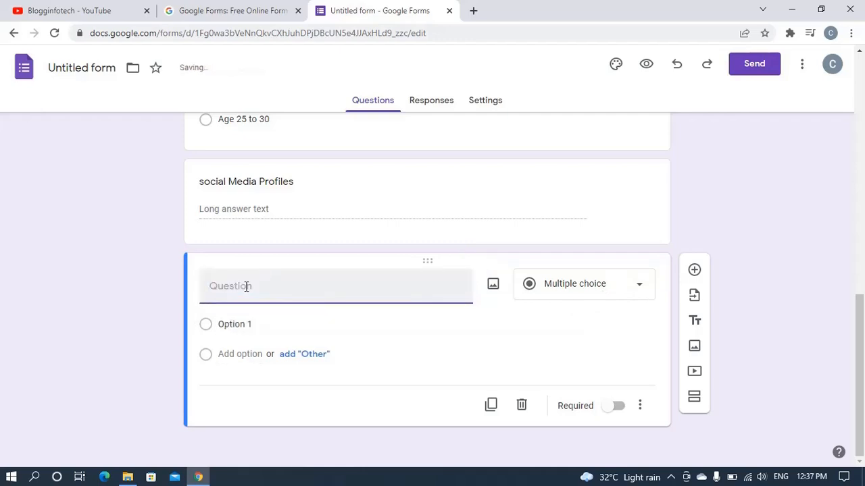
pyautogui.write('Occu')
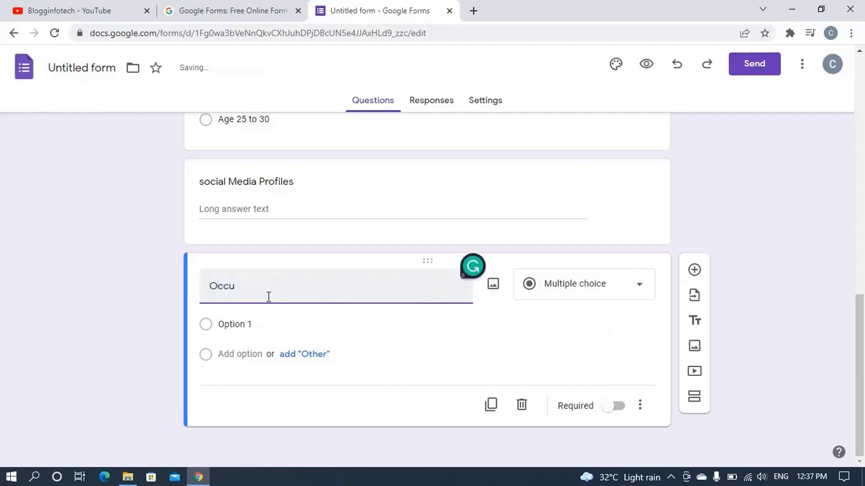
pyautogui.write('pation')
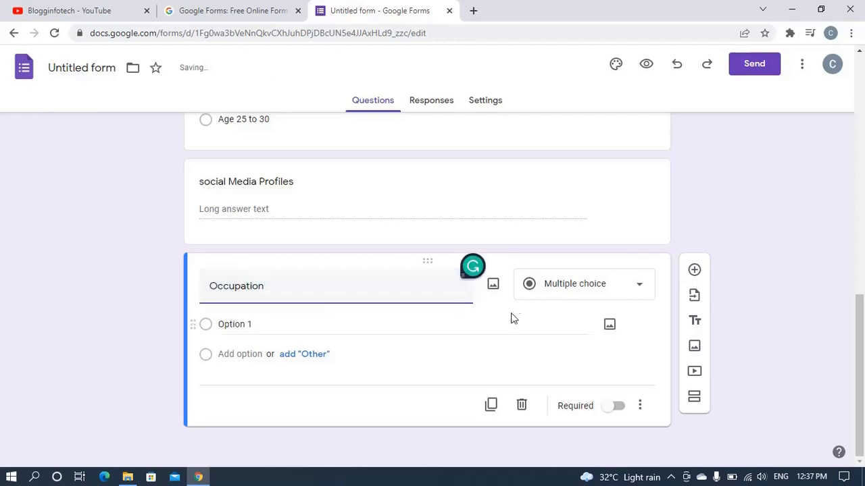
# Set the Occupation question's answer type to Checkboxes and name its first option "Student".
pyautogui.click(236, 349)
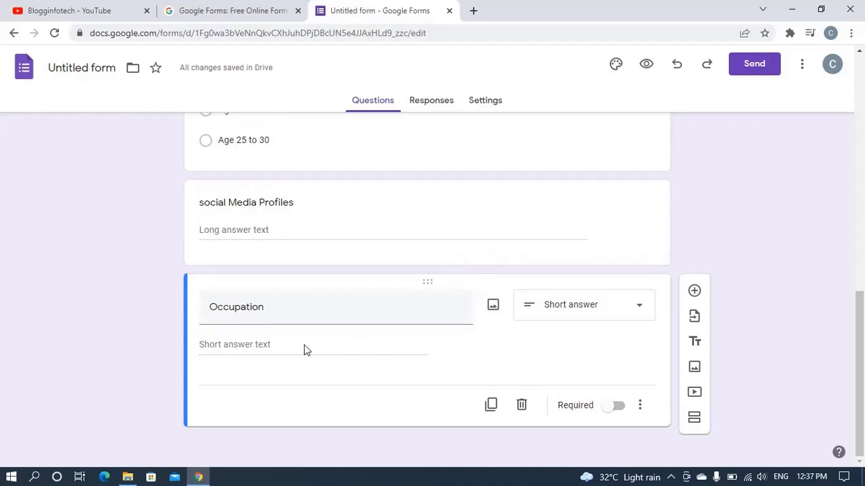
pyautogui.doubleClick(377, 310)
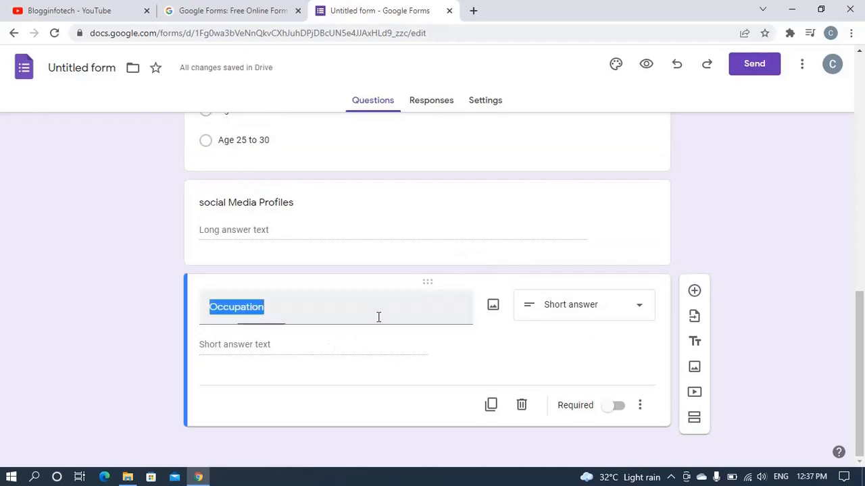
pyautogui.click(341, 351)
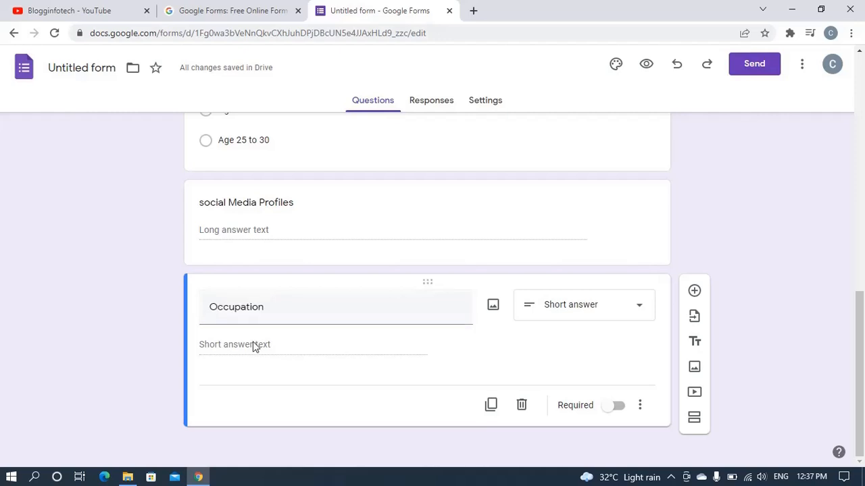
pyautogui.click(639, 311)
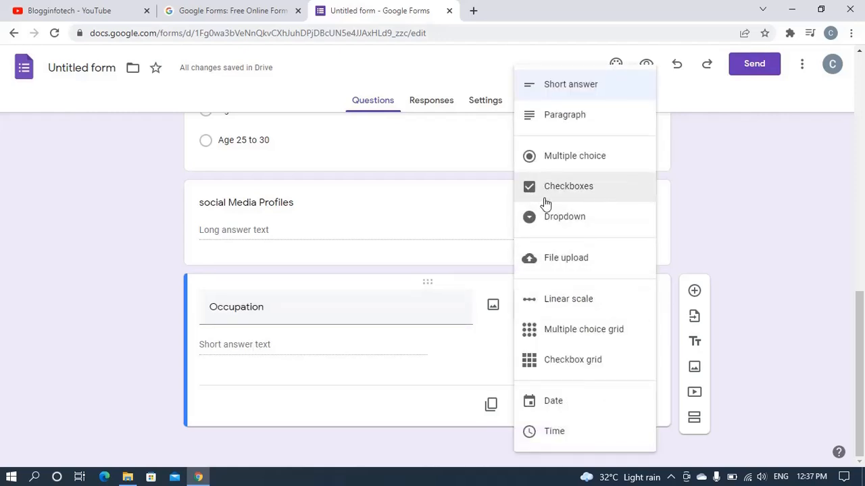
pyautogui.click(566, 194)
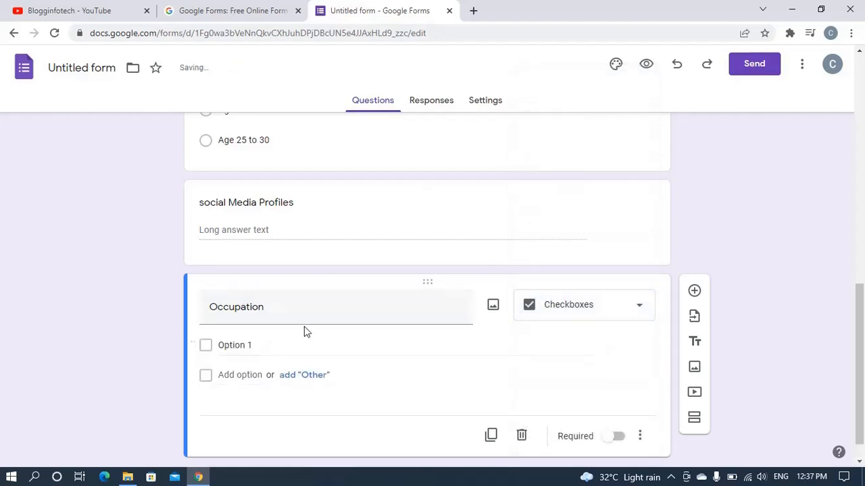
pyautogui.click(242, 348)
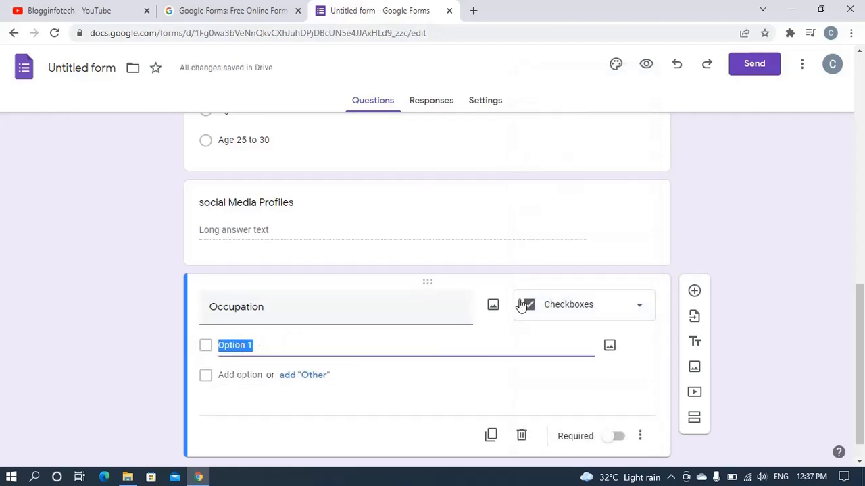
pyautogui.write('Student')
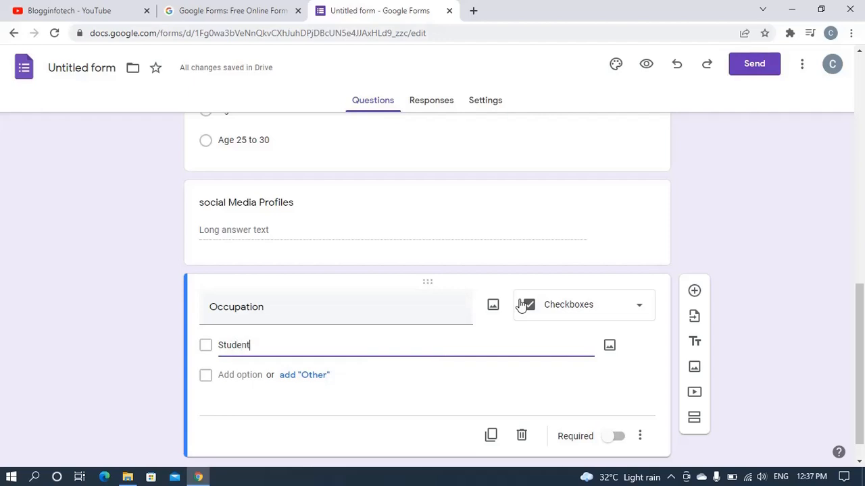
# Add "Businessman" as the second Occupation option and make the question required.
pyautogui.click(242, 376)
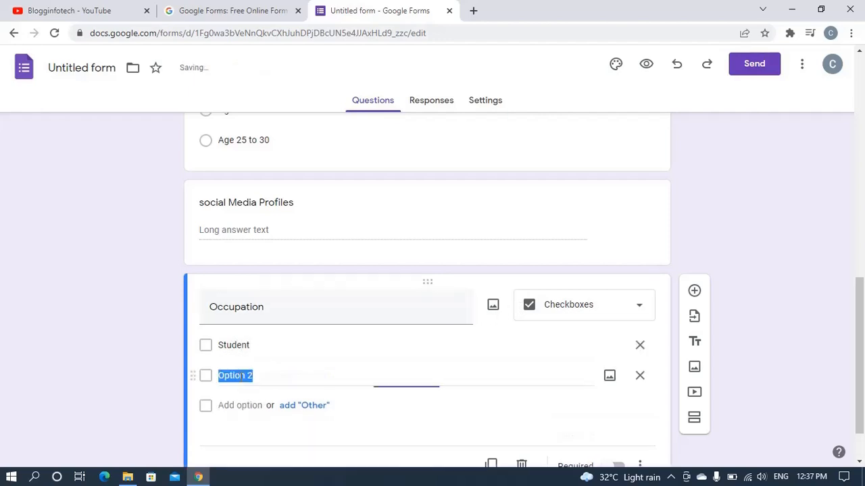
pyautogui.write('B')
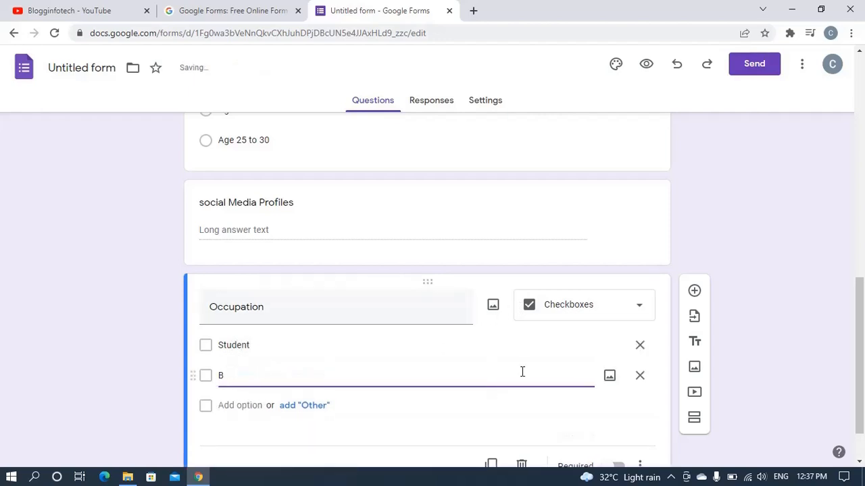
pyautogui.write('usi esss')
pyautogui.press('BackSpace')
pyautogui.press('BackSpace')
pyautogui.press('BackSpace')
pyautogui.press('BackSpace')
pyautogui.press('BackSpace')
pyautogui.write('ness')
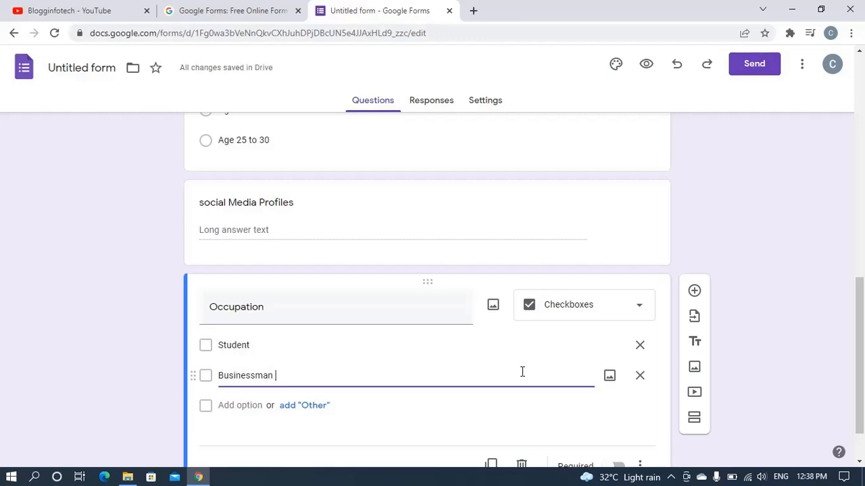
pyautogui.scroll(-1, 863, 400)
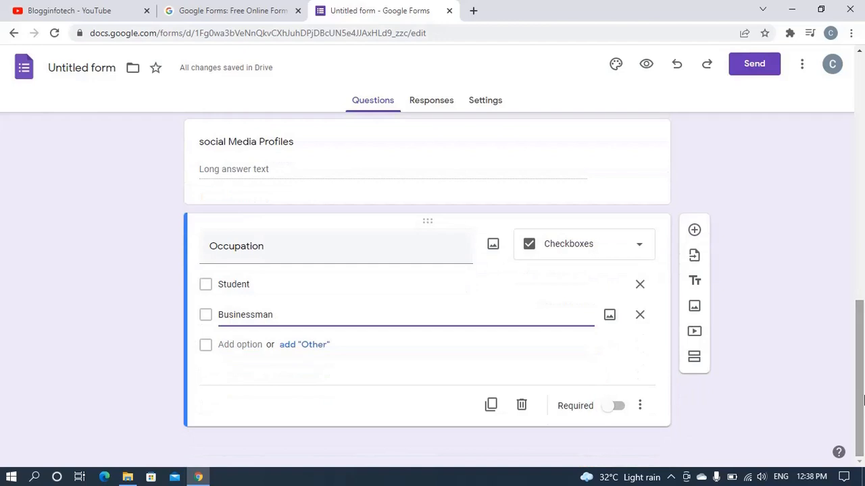
pyautogui.click(618, 407)
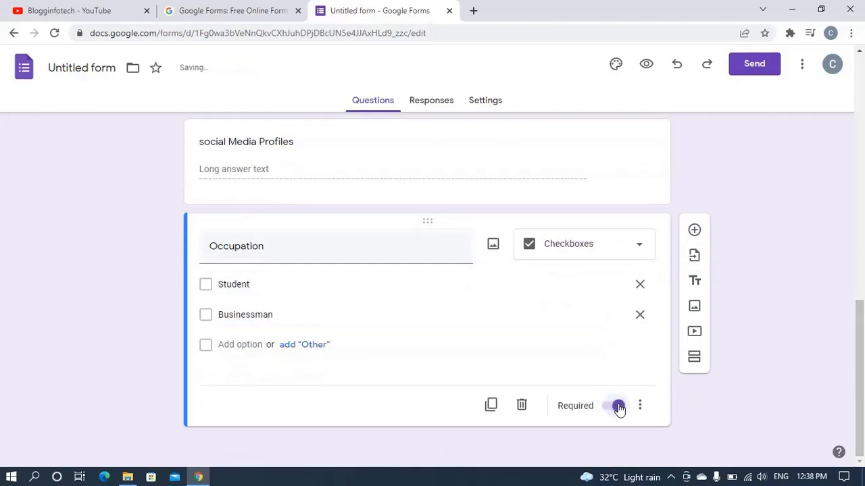
# Look over the finished questions, open the form's preview and examine its title, description and first fields.
pyautogui.scroll(4, 522, 411)
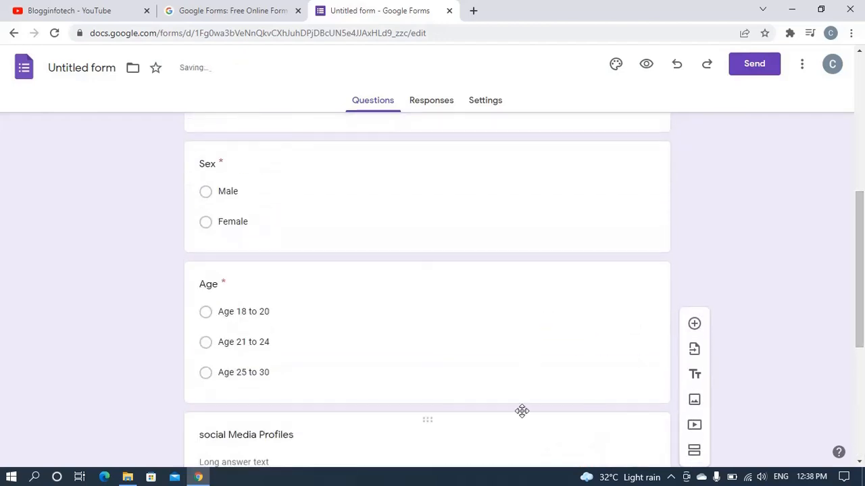
pyautogui.moveTo(864, 221); pyautogui.dragTo(863, 385)
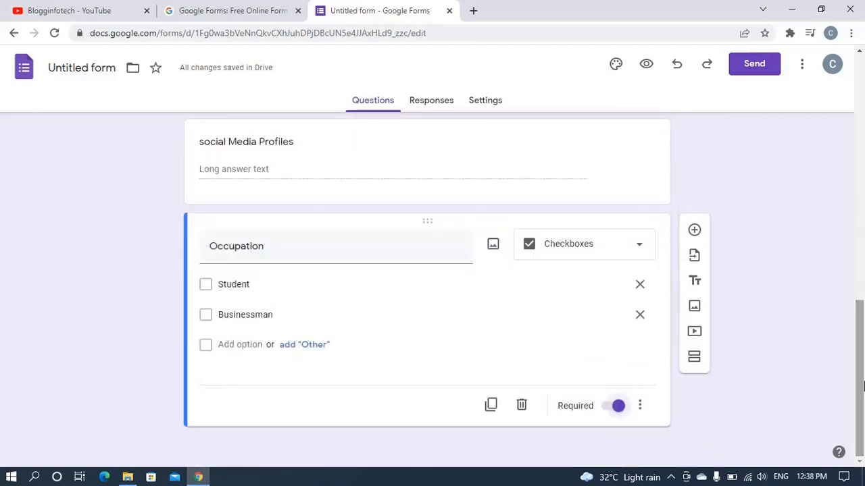
pyautogui.moveTo(863, 385); pyautogui.dragTo(857, 170)
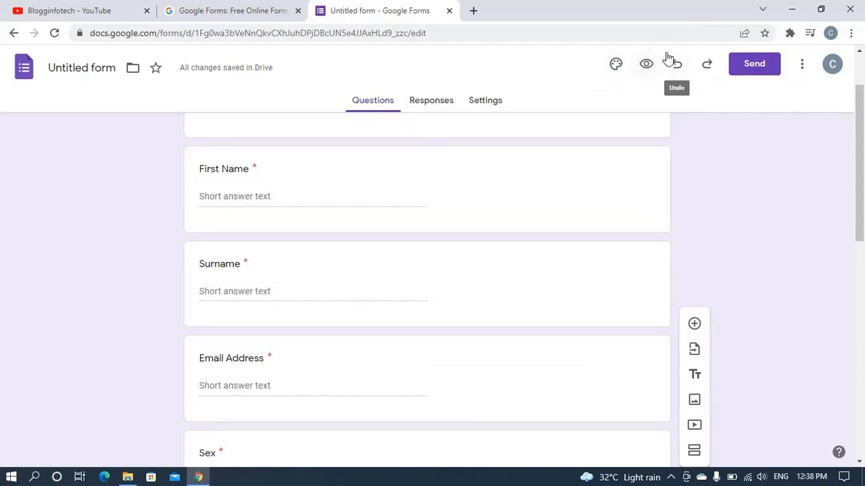
pyautogui.click(646, 68)
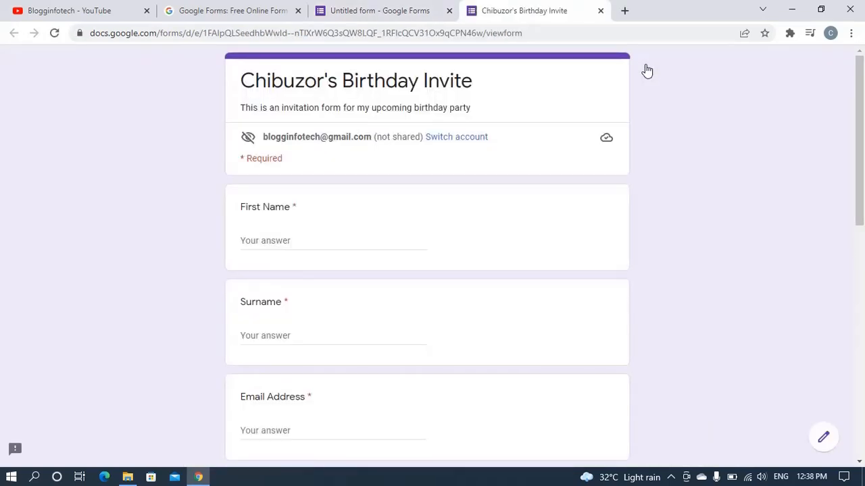
pyautogui.moveTo(863, 128); pyautogui.dragTo(864, 95)
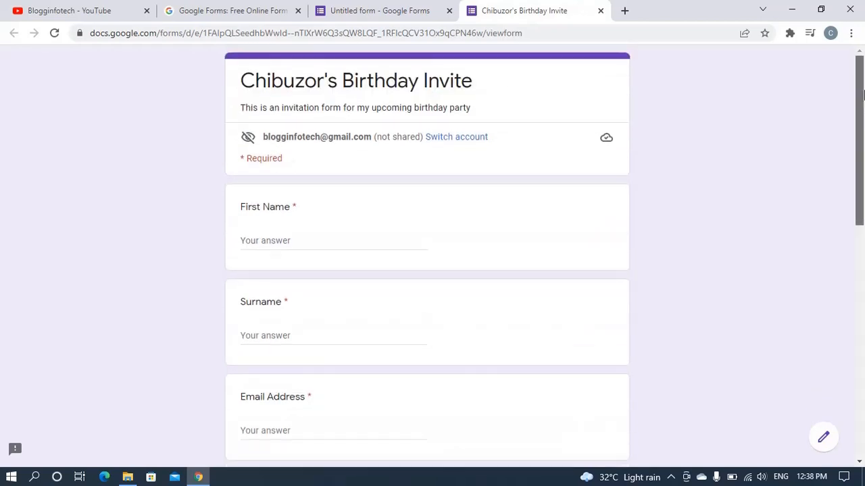
pyautogui.scroll(-1, 863, 119)
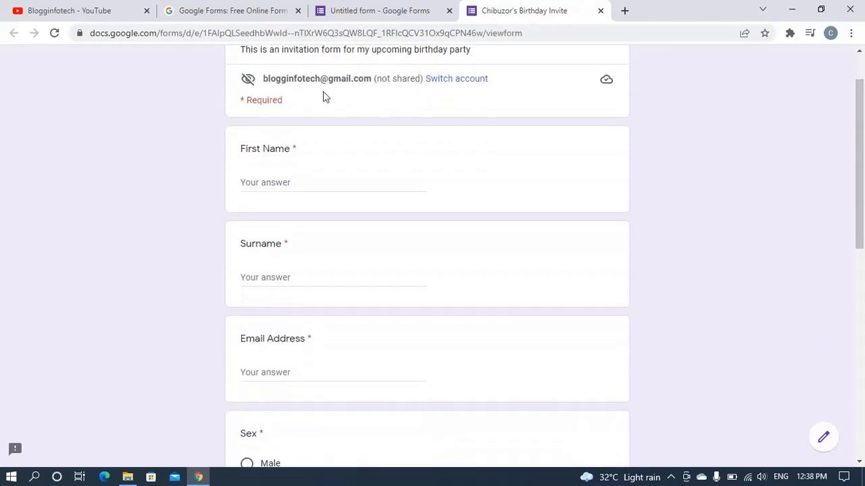
pyautogui.scroll(1, 318, 135)
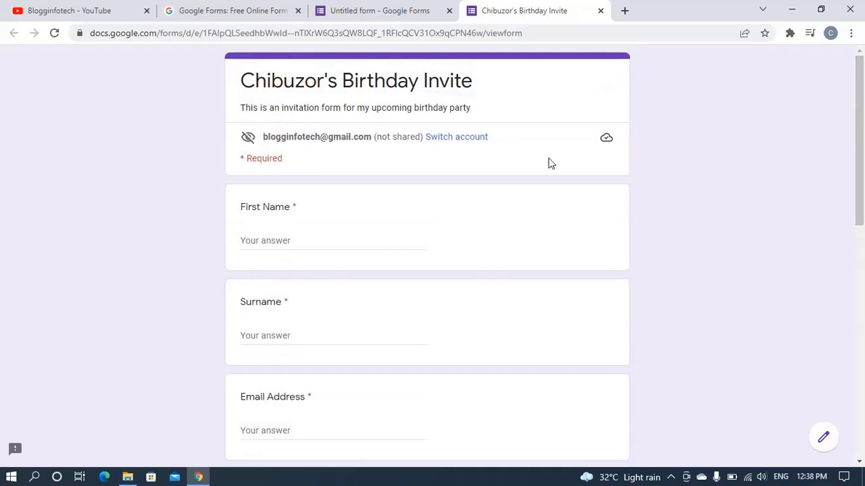
pyautogui.scroll(-2, 864, 185)
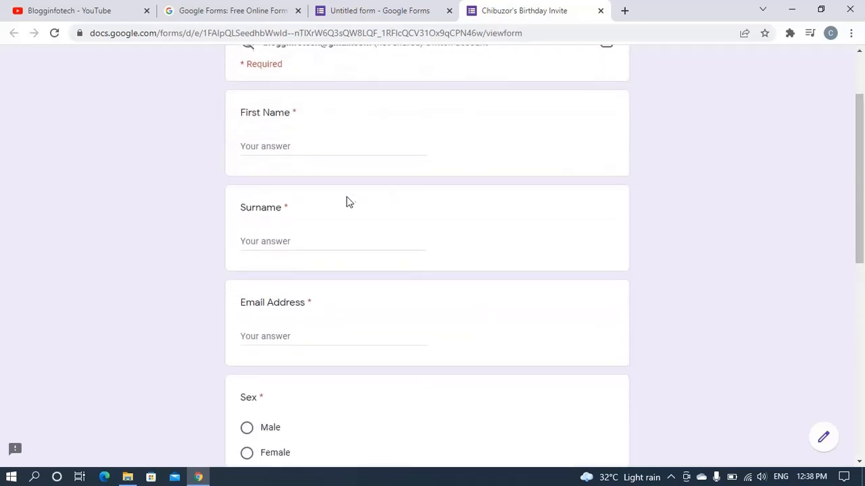
# Check the First Name, Surname, Email Address and social Media Profiles answer fields in the preview and review the form through Occupation.
pyautogui.click(316, 148)
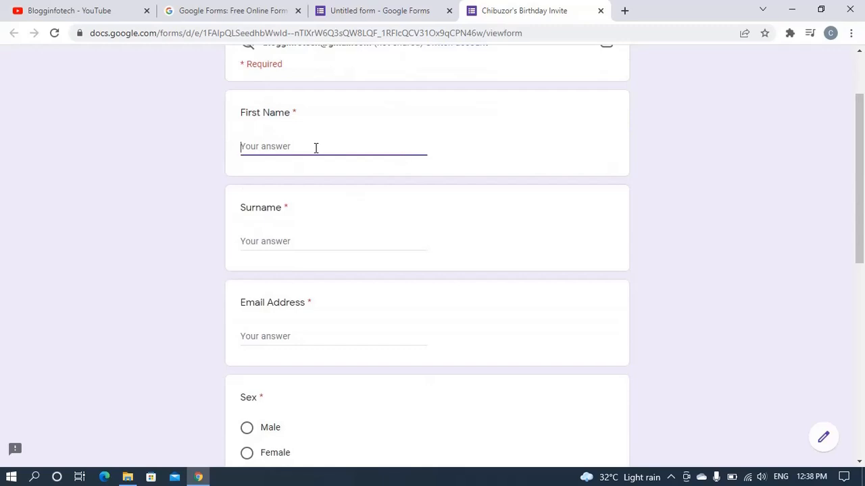
pyautogui.click(307, 241)
pyautogui.scroll(-3, 863, 205)
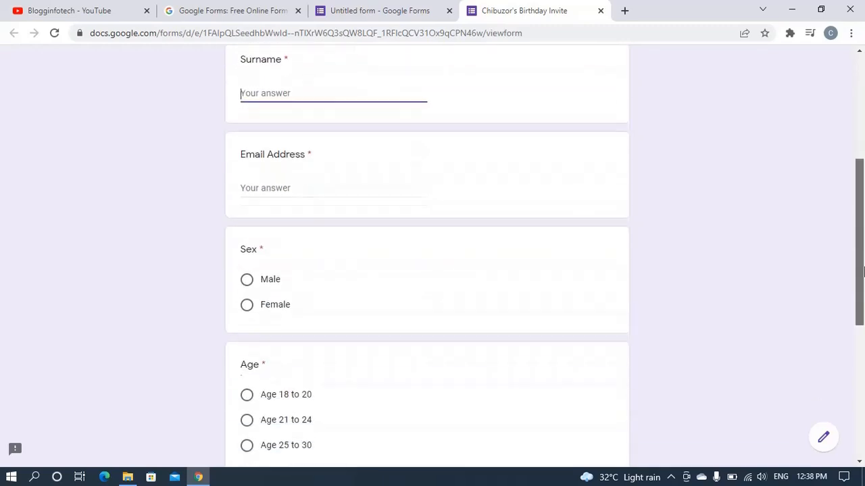
pyautogui.click(354, 186)
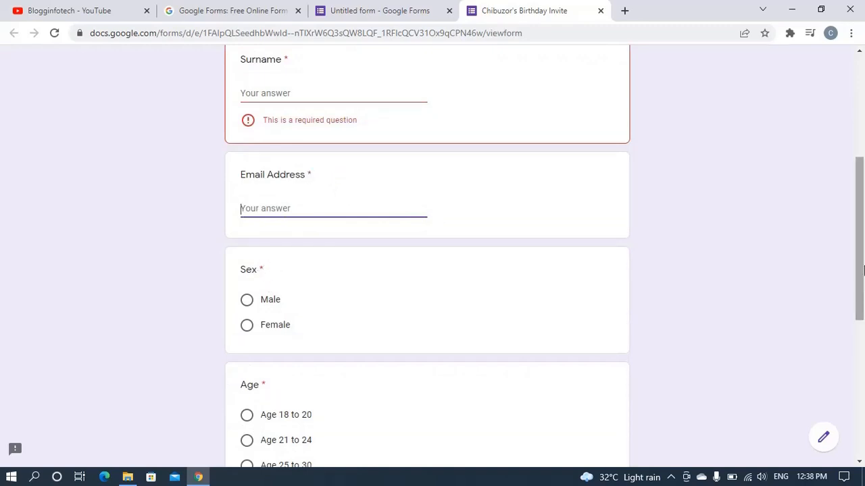
pyautogui.moveTo(863, 265); pyautogui.dragTo(863, 403)
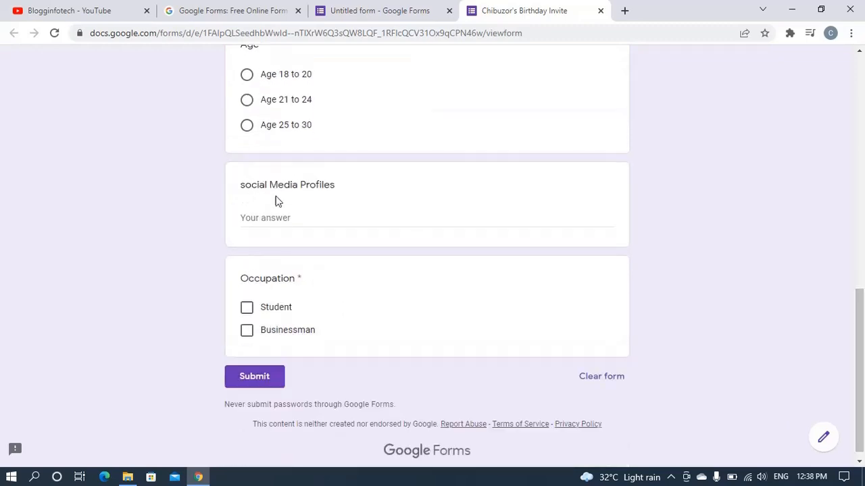
pyautogui.click(278, 218)
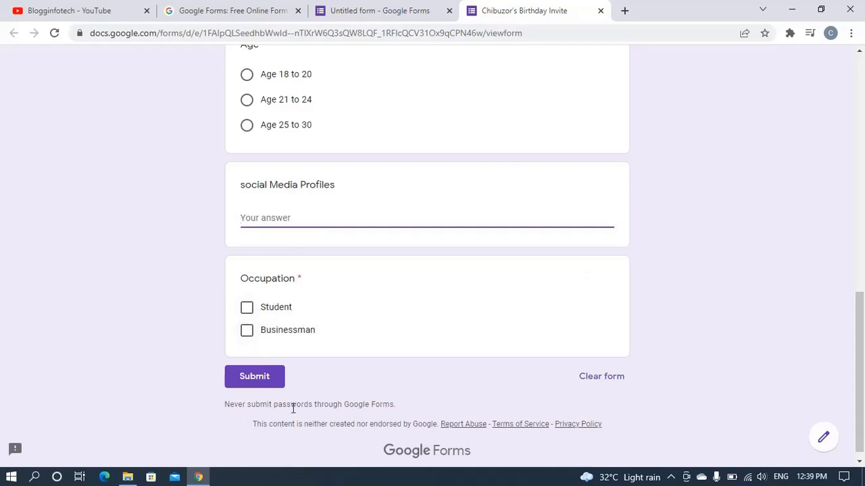
pyautogui.moveTo(861, 434); pyautogui.dragTo(685, 201)
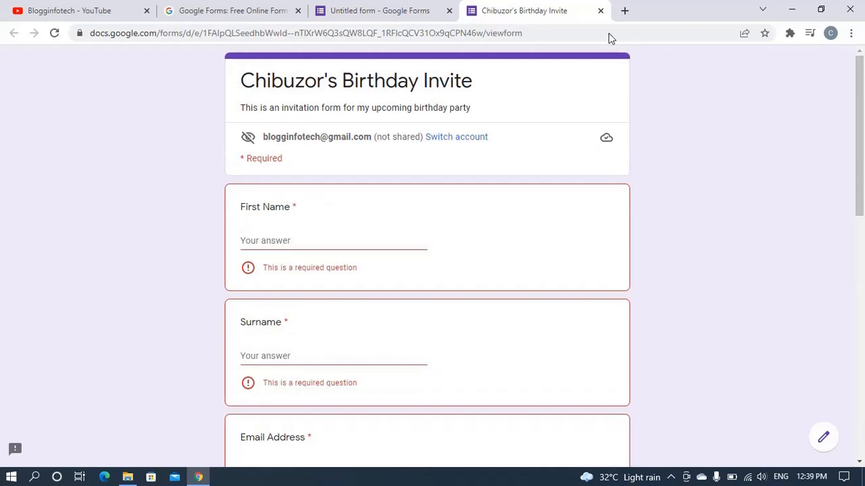
# Close the form preview and look over the questions in the editor, from the title through Occupation.
pyautogui.click(600, 10)
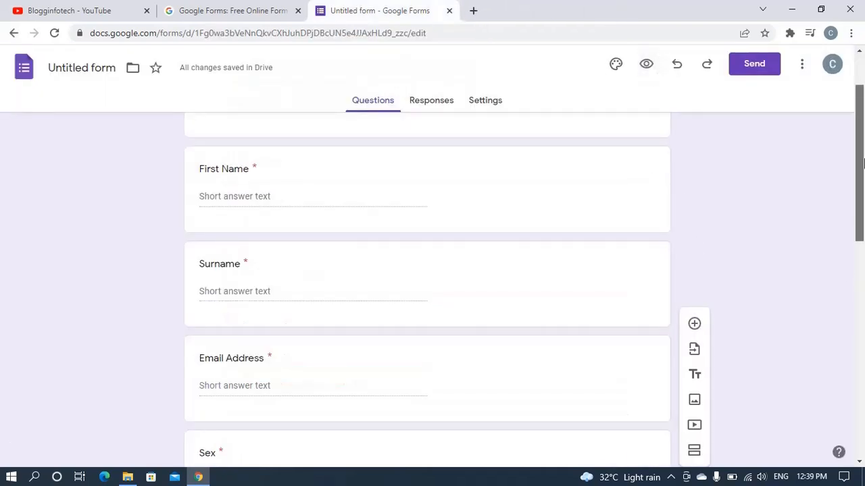
pyautogui.moveTo(863, 162); pyautogui.dragTo(863, 262)
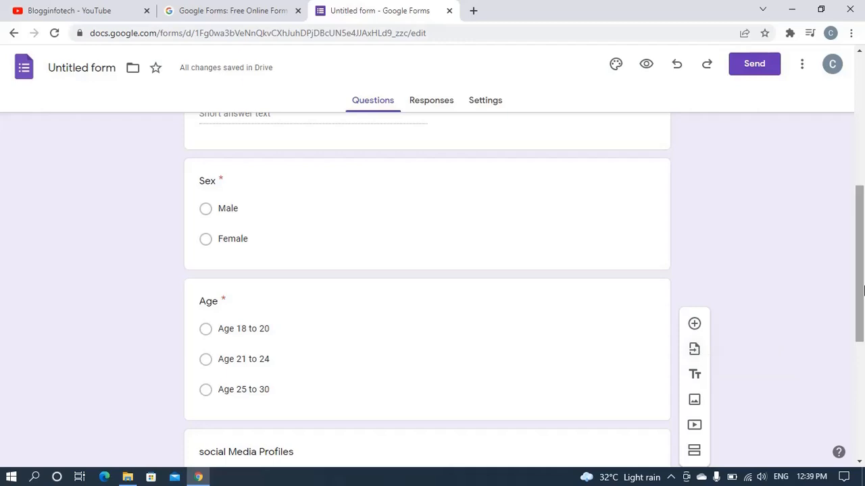
pyautogui.moveTo(860, 270); pyautogui.dragTo(860, 306)
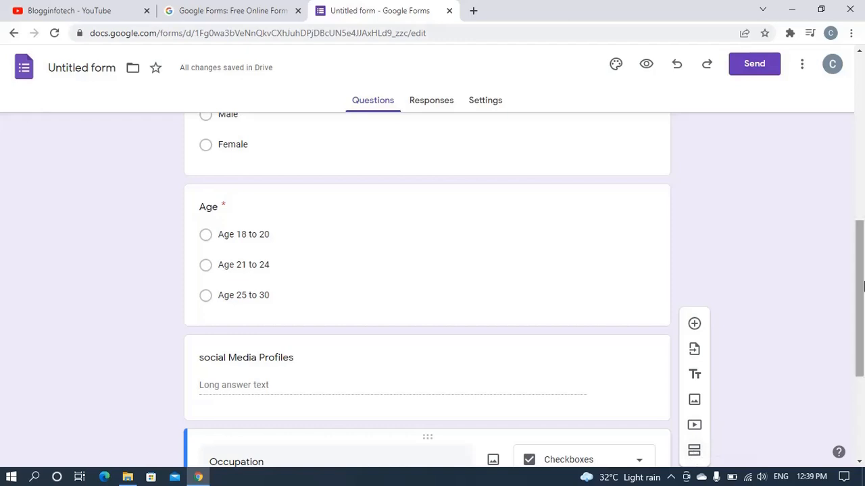
pyautogui.moveTo(862, 256); pyautogui.dragTo(863, 94)
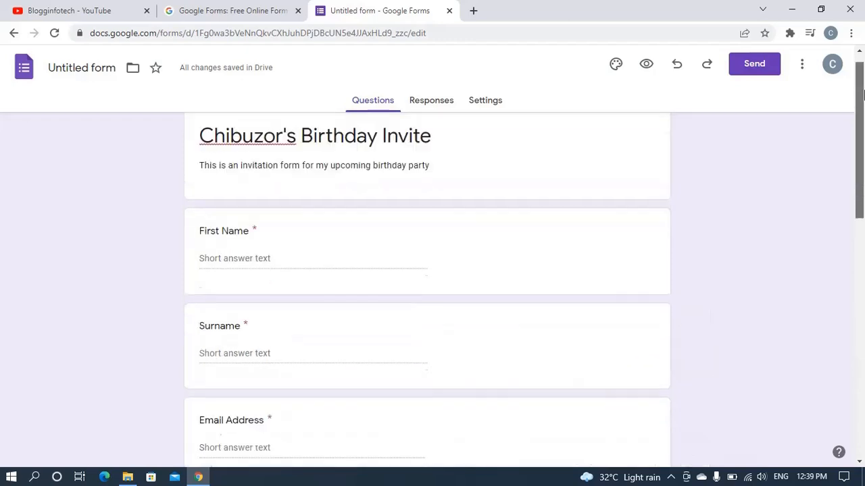
# Examine the form's Responses and Settings pages and return to its questions.
pyautogui.click(441, 102)
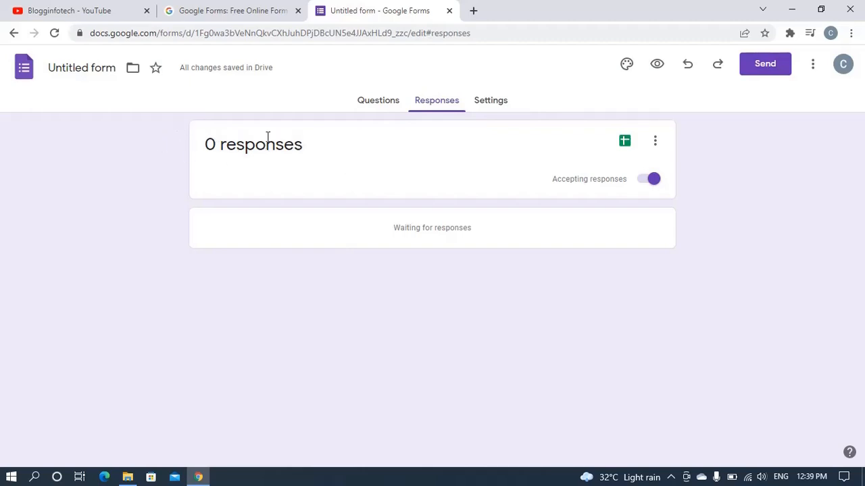
pyautogui.click(497, 101)
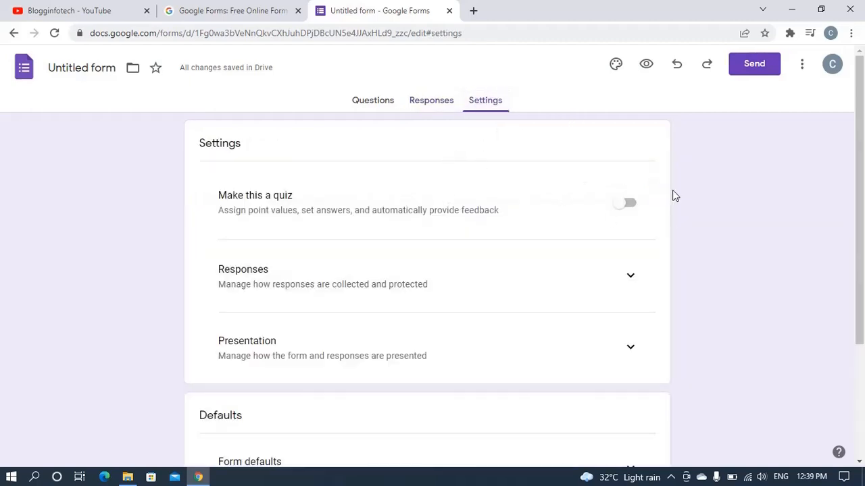
pyautogui.moveTo(863, 140)
pyautogui.mouseDown()
pyautogui.moveTo(862, 169)
pyautogui.moveTo(862, 132)
pyautogui.mouseUp()
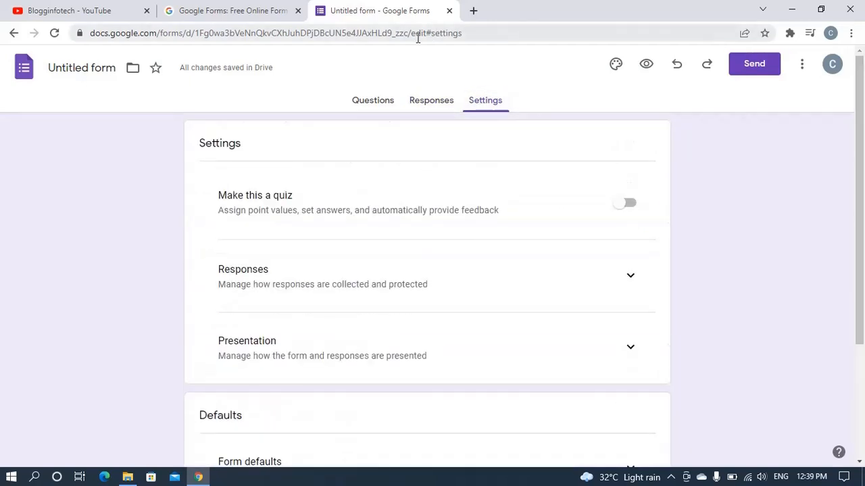
pyautogui.click(375, 108)
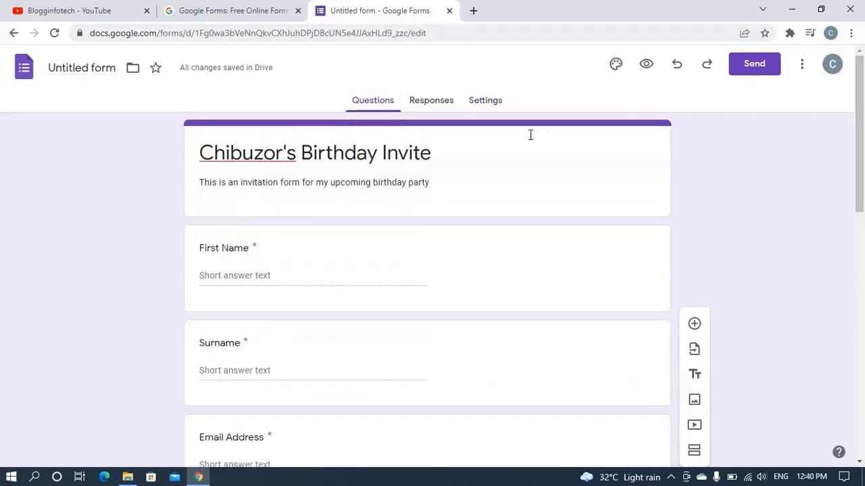
pyautogui.moveTo(859, 130)
pyautogui.mouseDown()
pyautogui.moveTo(864, 284)
pyautogui.moveTo(863, 129)
pyautogui.mouseUp()
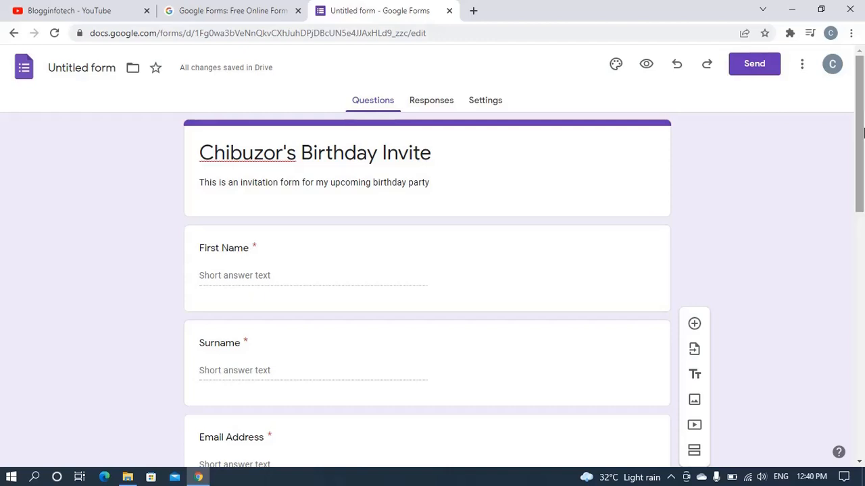
# Open the form's sending options, view the email option, and copy the form's shortened link.
pyautogui.click(755, 65)
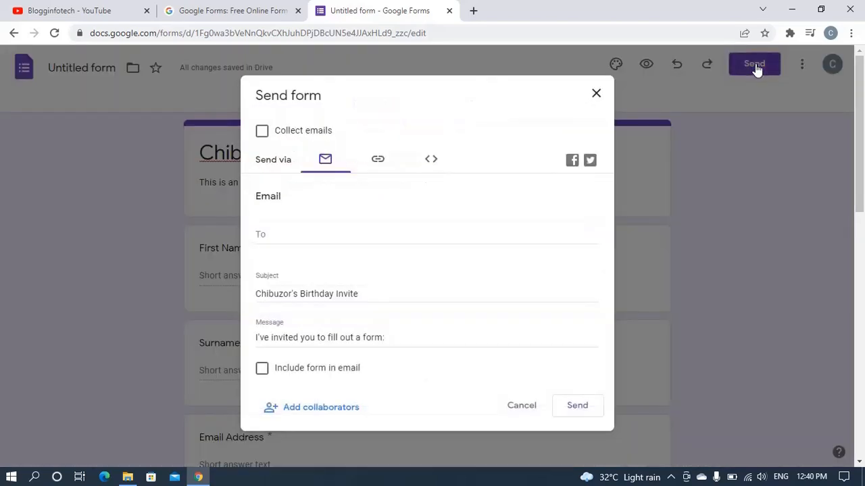
pyautogui.click(297, 238)
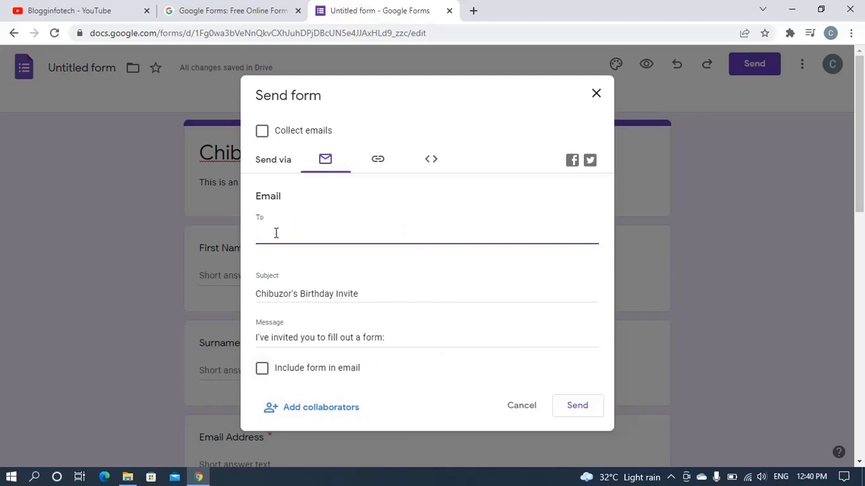
pyautogui.click(378, 160)
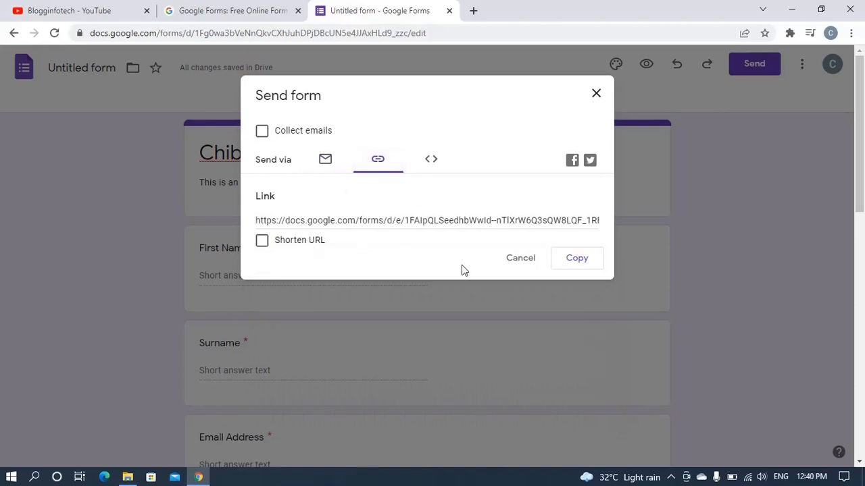
pyautogui.click(262, 241)
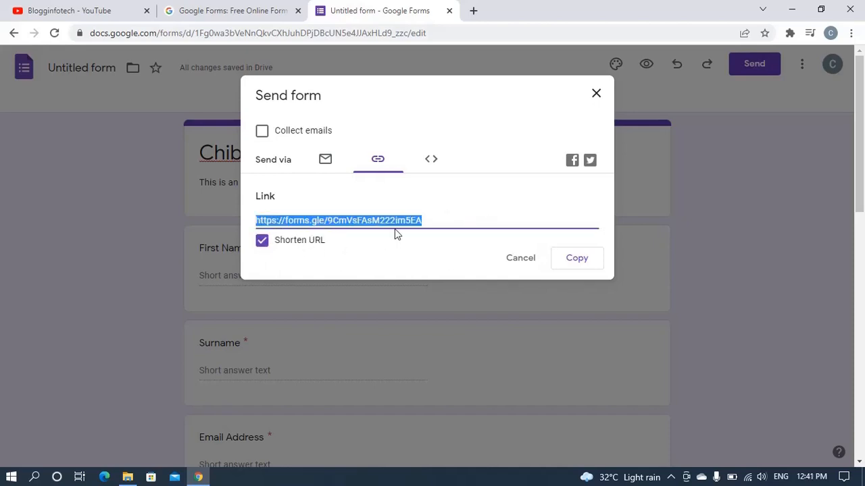
pyautogui.click(260, 241)
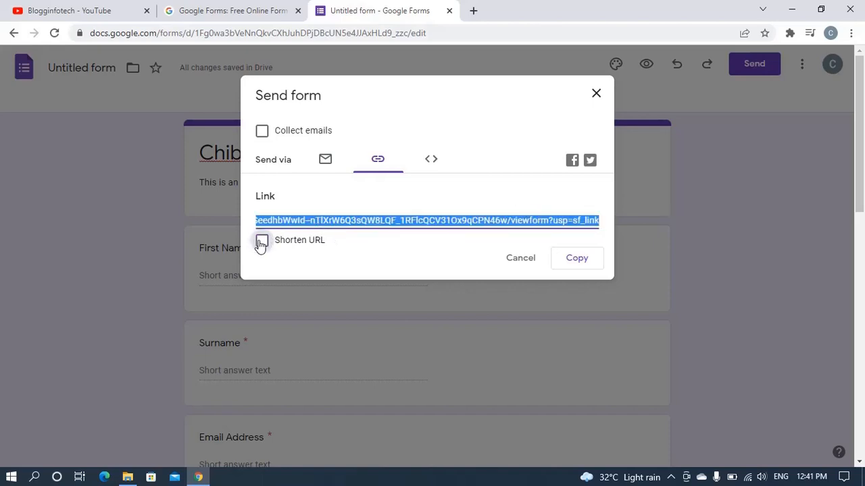
pyautogui.click(261, 241)
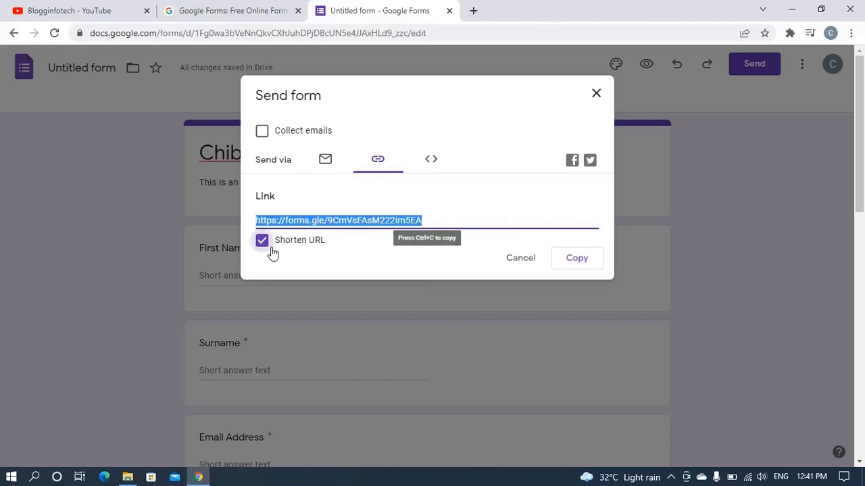
pyautogui.click(571, 260)
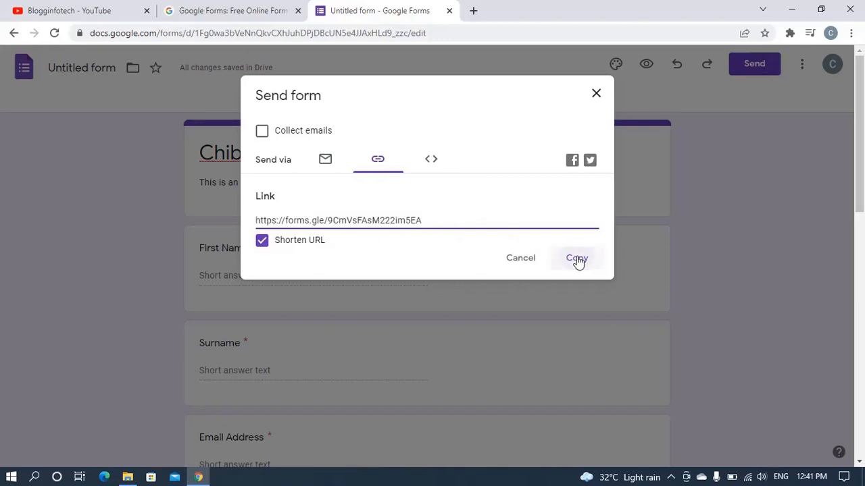
# Open the copied form link in a new browser tab to check the invitation form, and close that tab.
pyautogui.click(473, 11)
pyautogui.rightClick(405, 36)
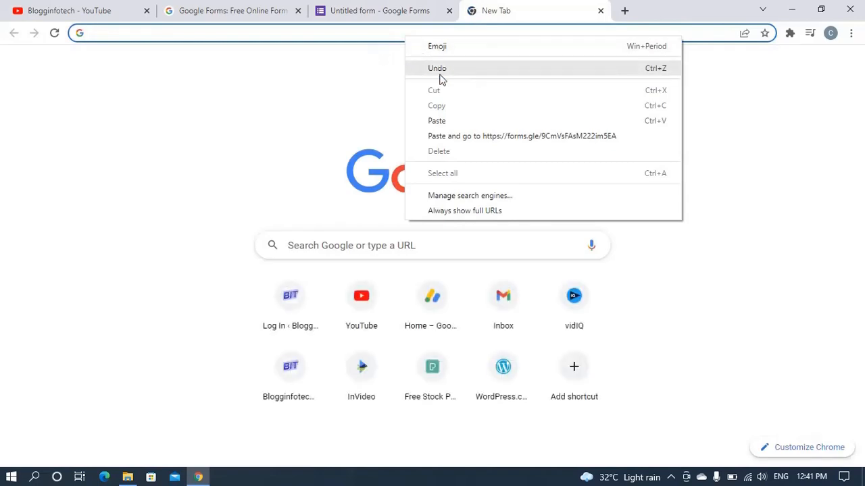
pyautogui.click(450, 123)
pyautogui.press('Return')
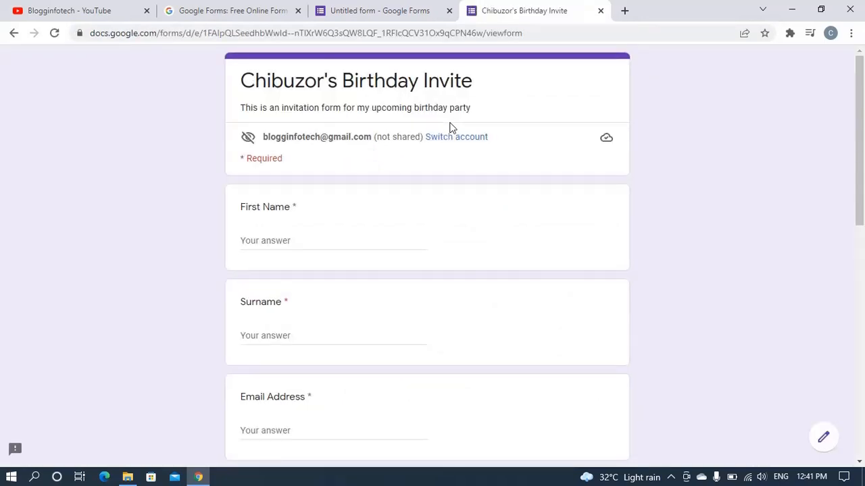
pyautogui.click(600, 11)
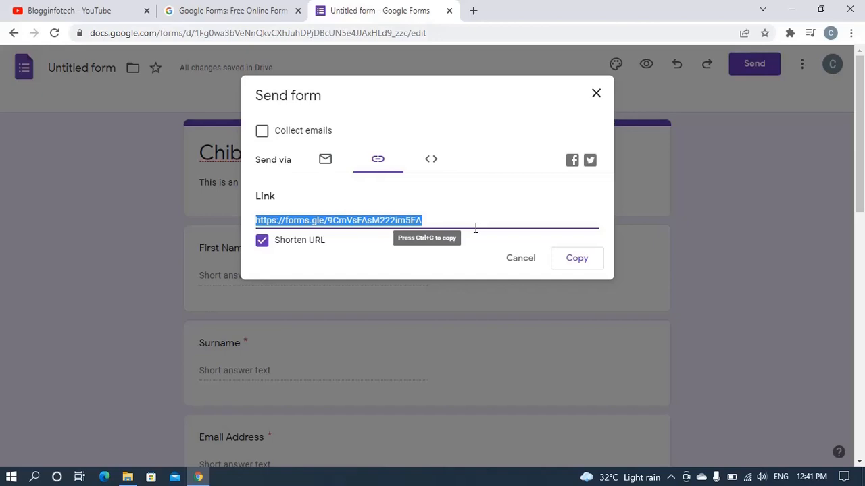
# View the form's Embed HTML code in the sending options and close the dialog.
pyautogui.click(430, 160)
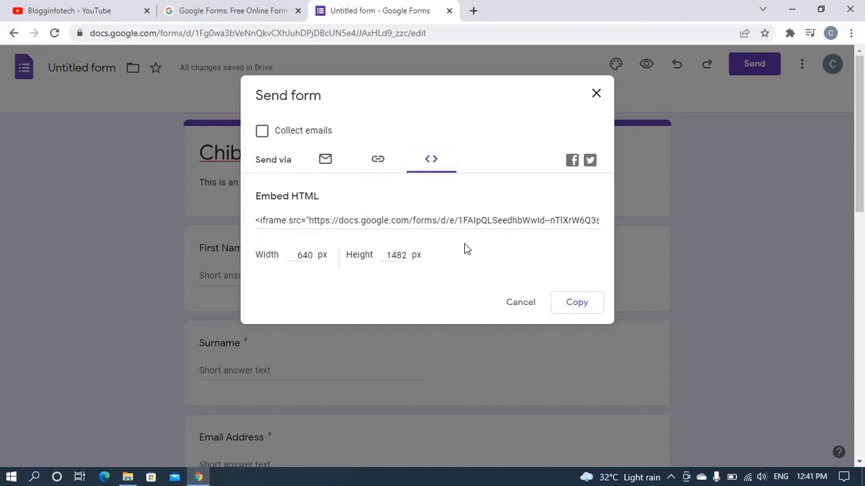
pyautogui.click(428, 223)
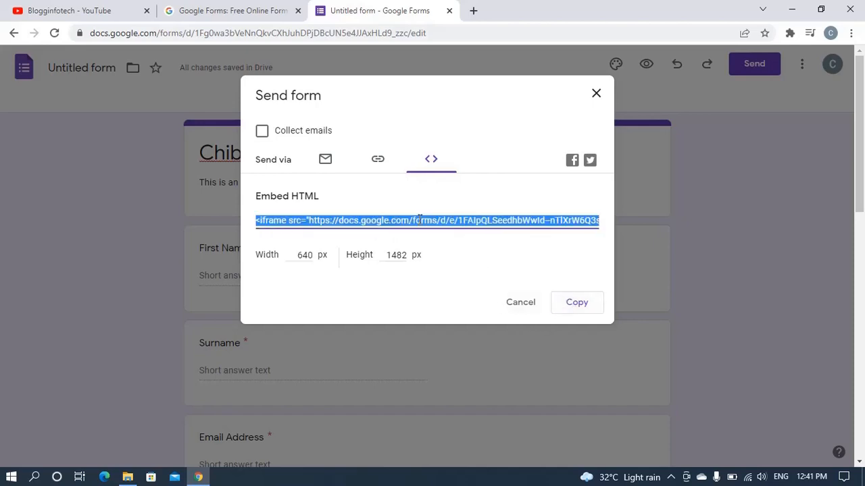
pyautogui.click(596, 93)
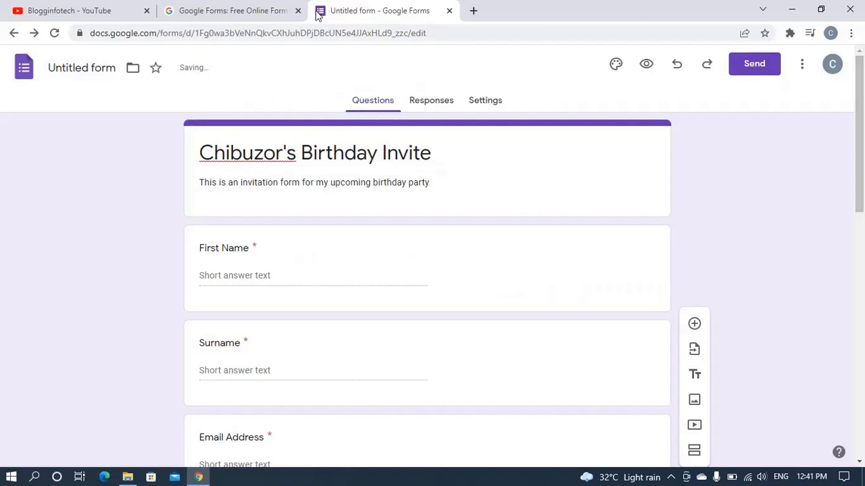
# Look over the Google Forms overview page in the other browser tab and return to the invitation form.
pyautogui.click(261, 10)
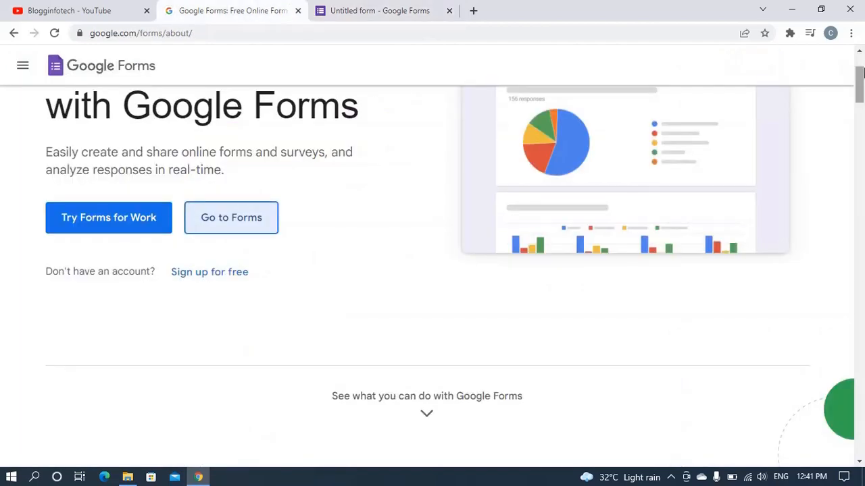
pyautogui.moveTo(859, 81); pyautogui.dragTo(854, 115)
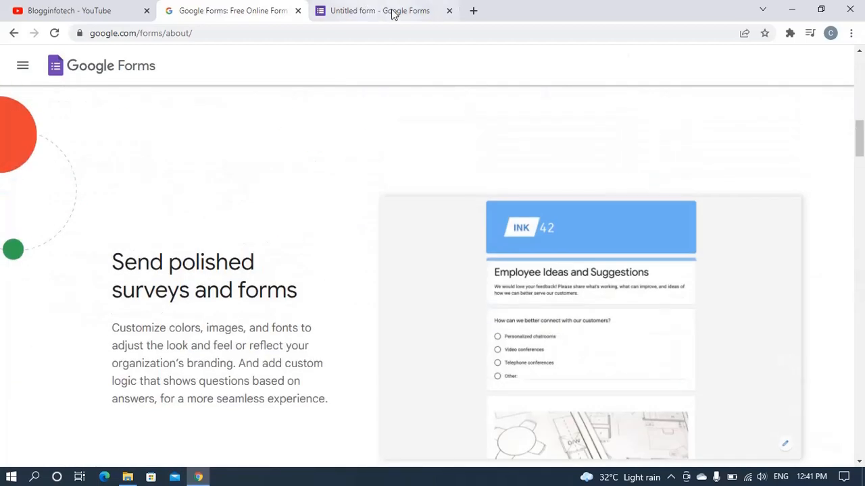
pyautogui.click(390, 11)
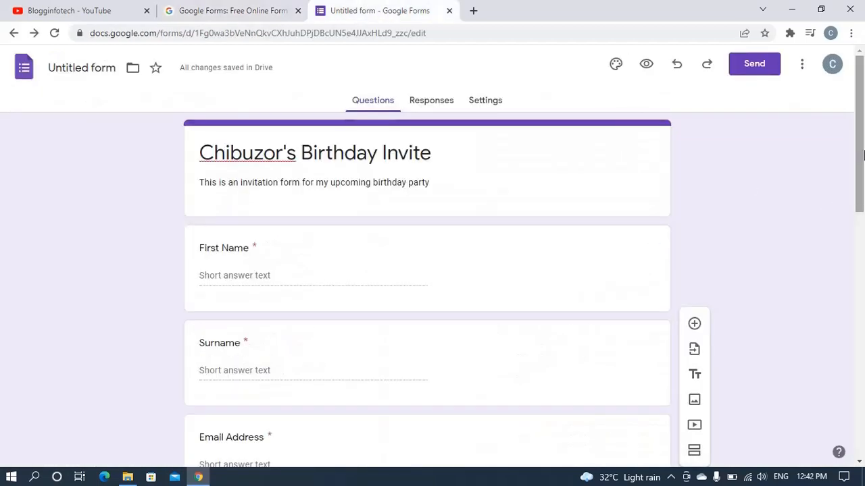